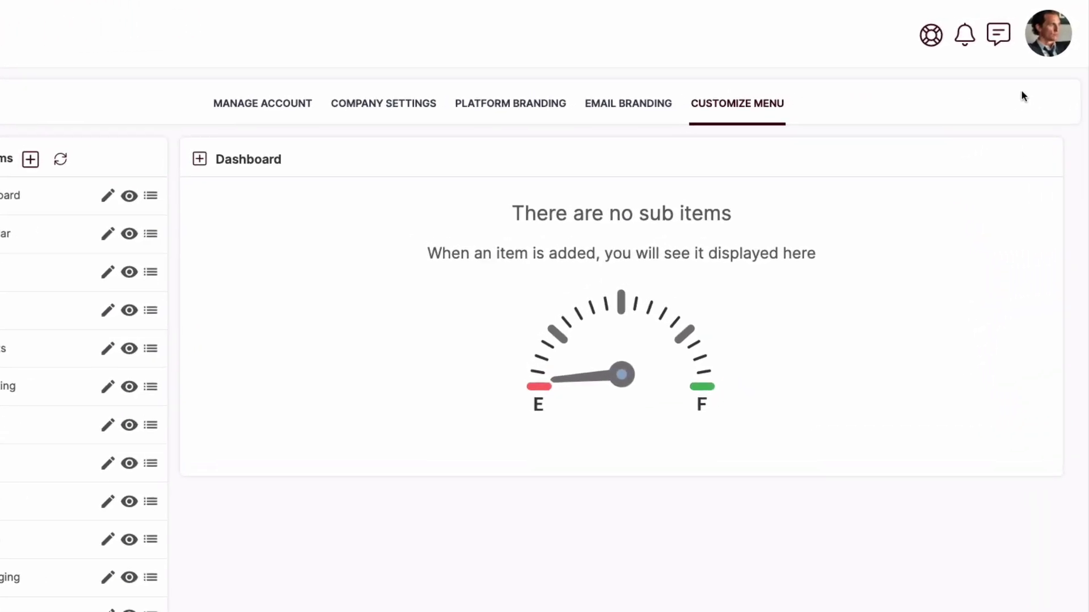
- Open the Customize Menu page through Custom Menus in the account menu
click(1047, 50)
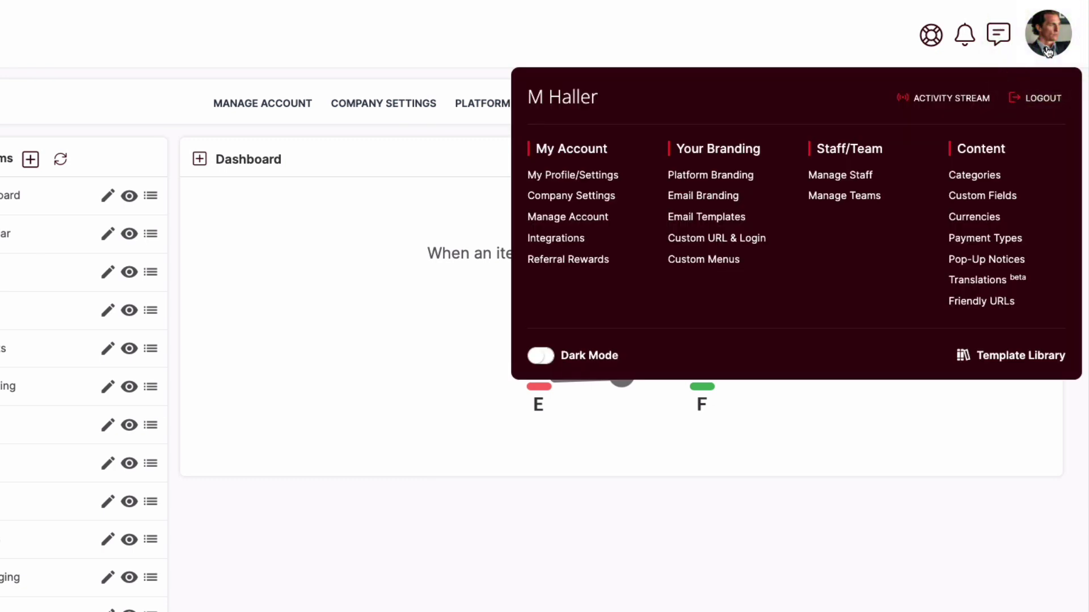
click(734, 267)
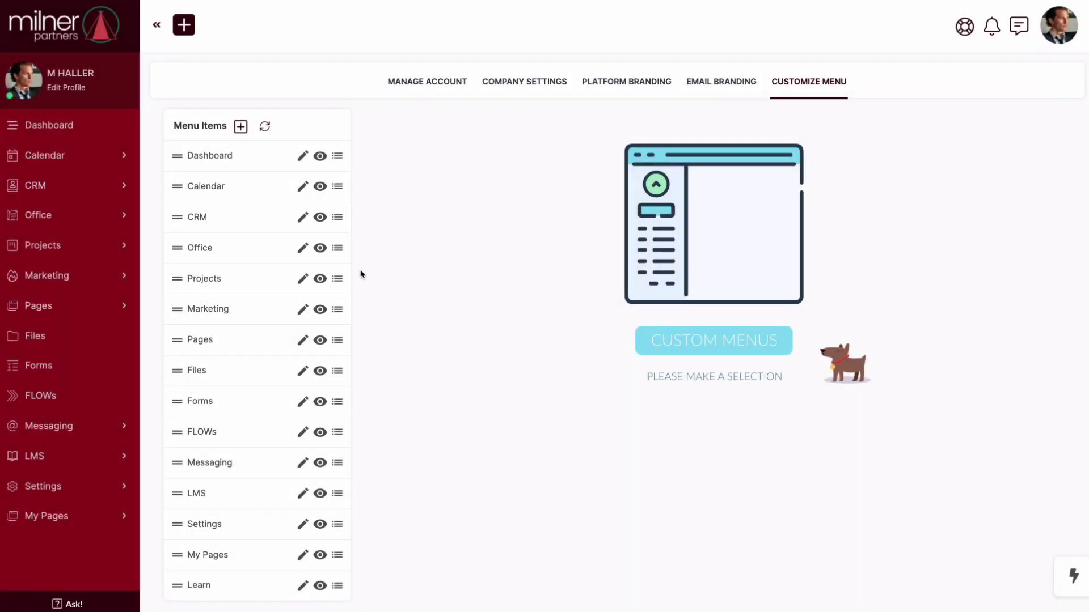
- Toggle the Client role off in Office's visibility settings and save
click(321, 249)
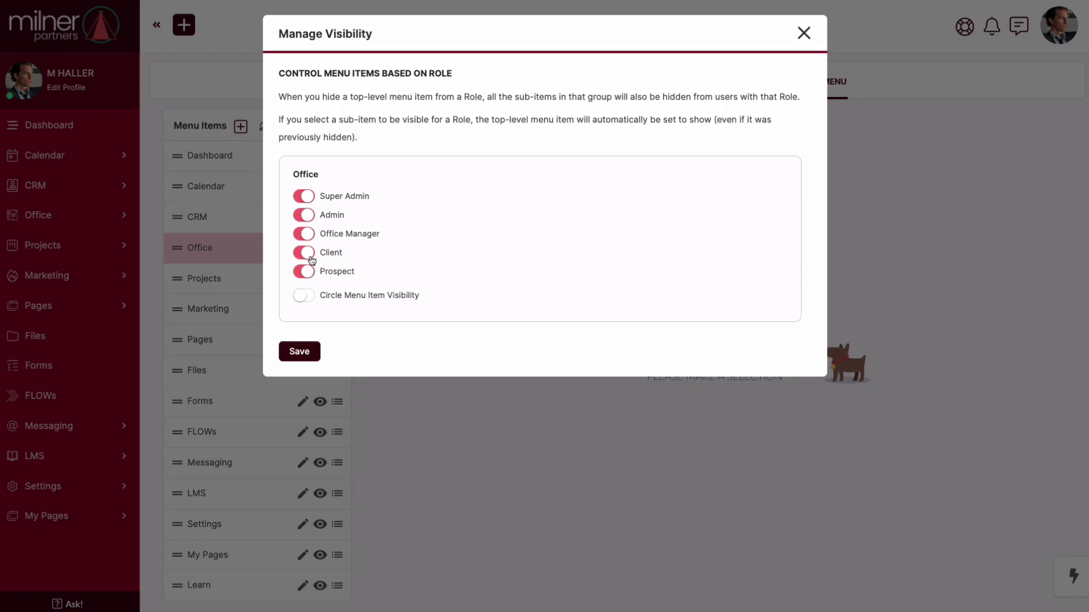
click(311, 257)
click(307, 353)
click(307, 352)
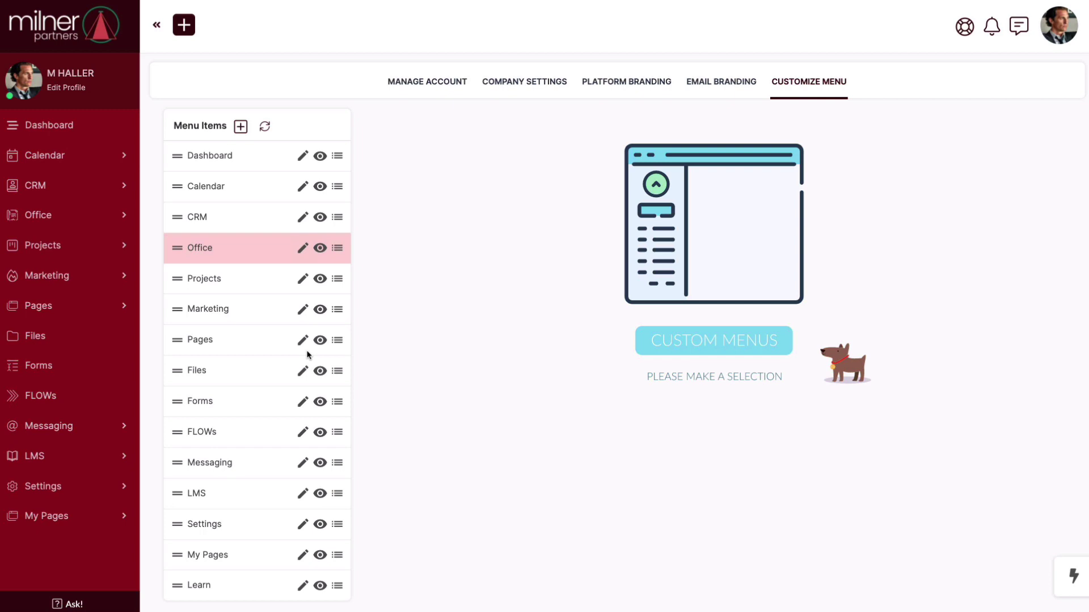
- Make the Invoices sub-item under Office visible to Clients, then reopen Office's visibility settings
click(339, 249)
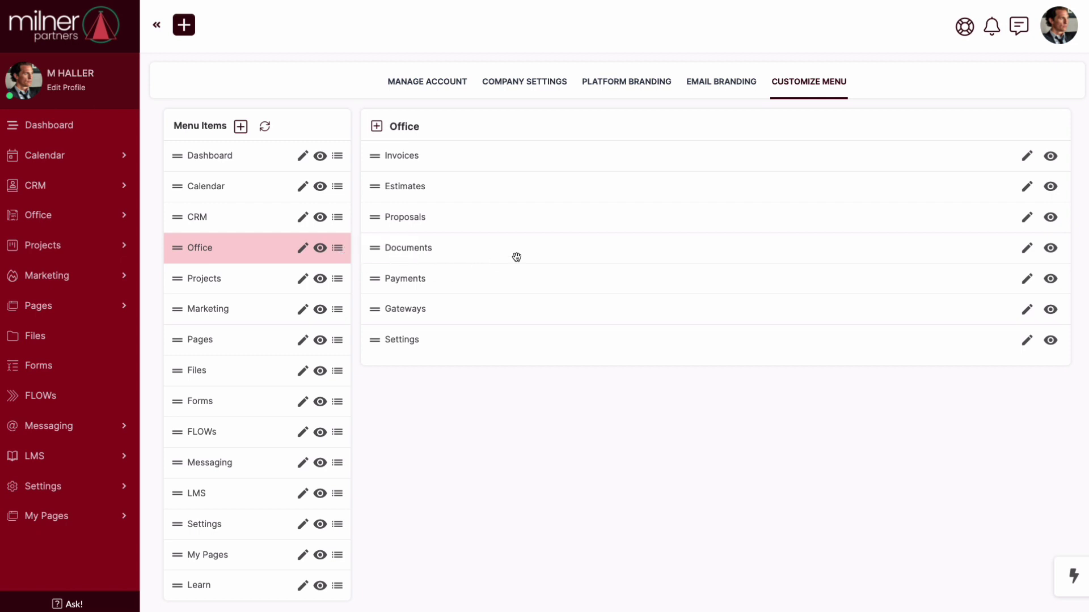
click(1049, 158)
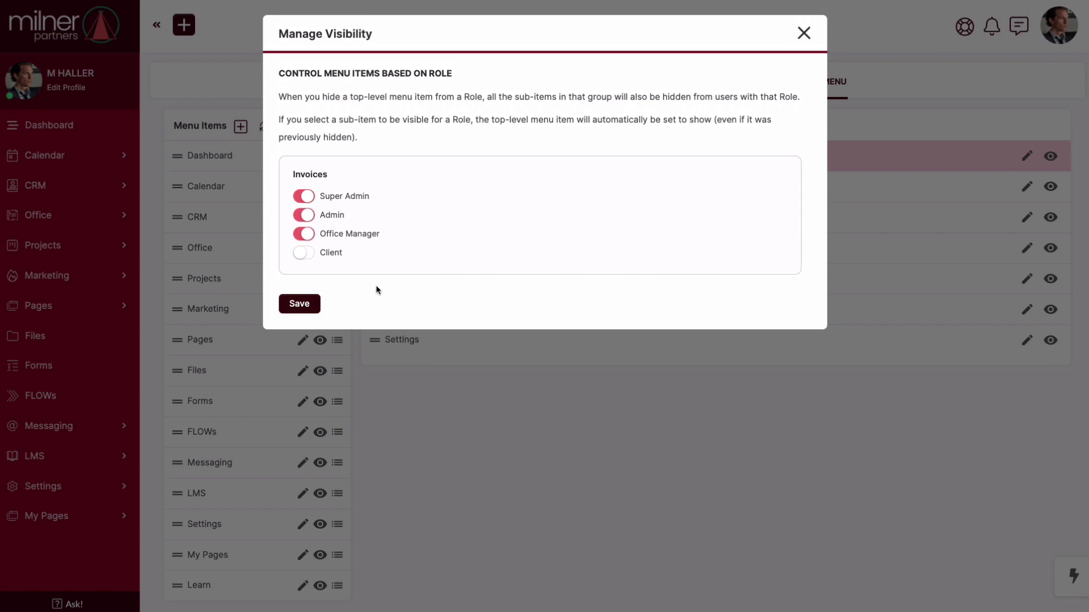
click(304, 255)
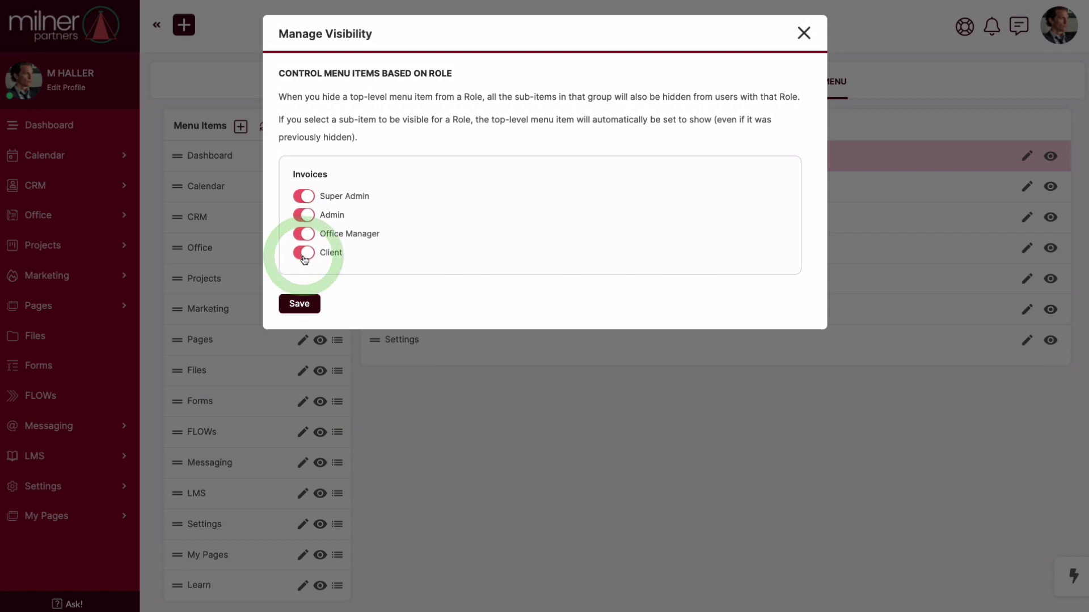
click(300, 303)
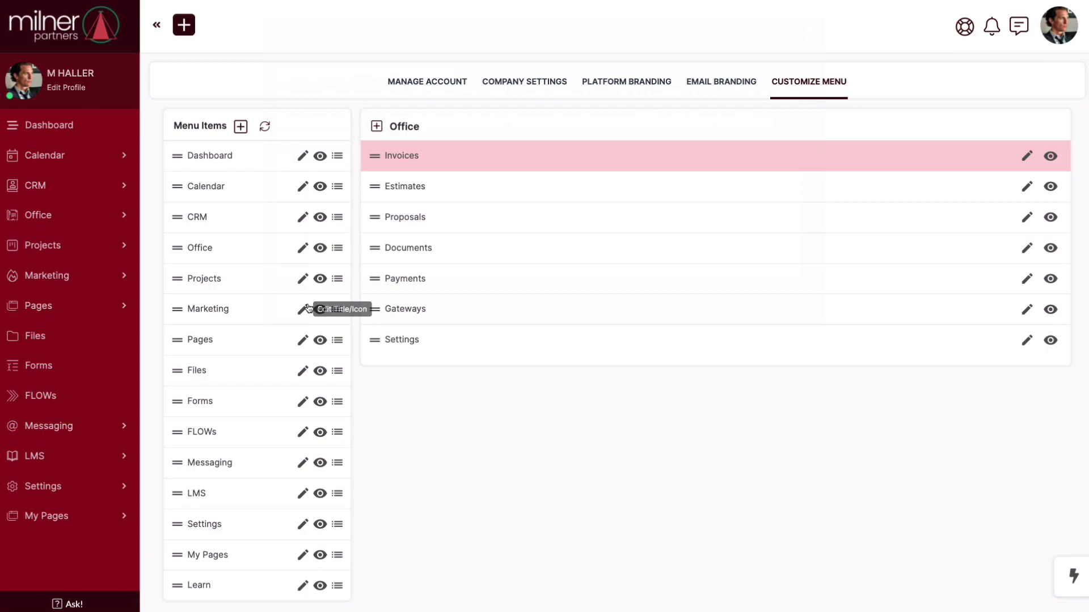
click(320, 249)
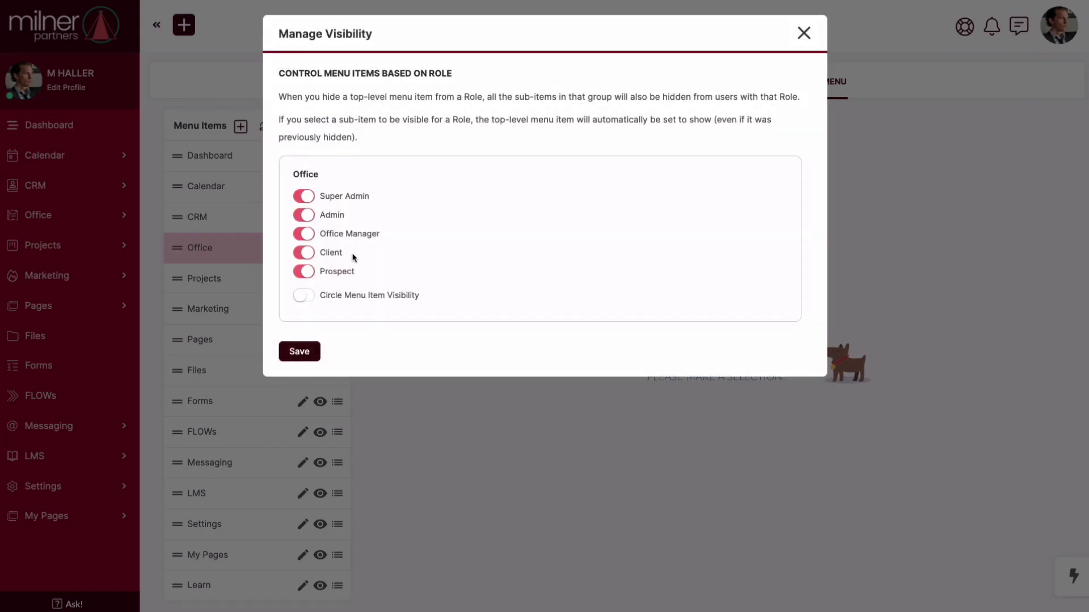
drag(350, 253, 321, 258)
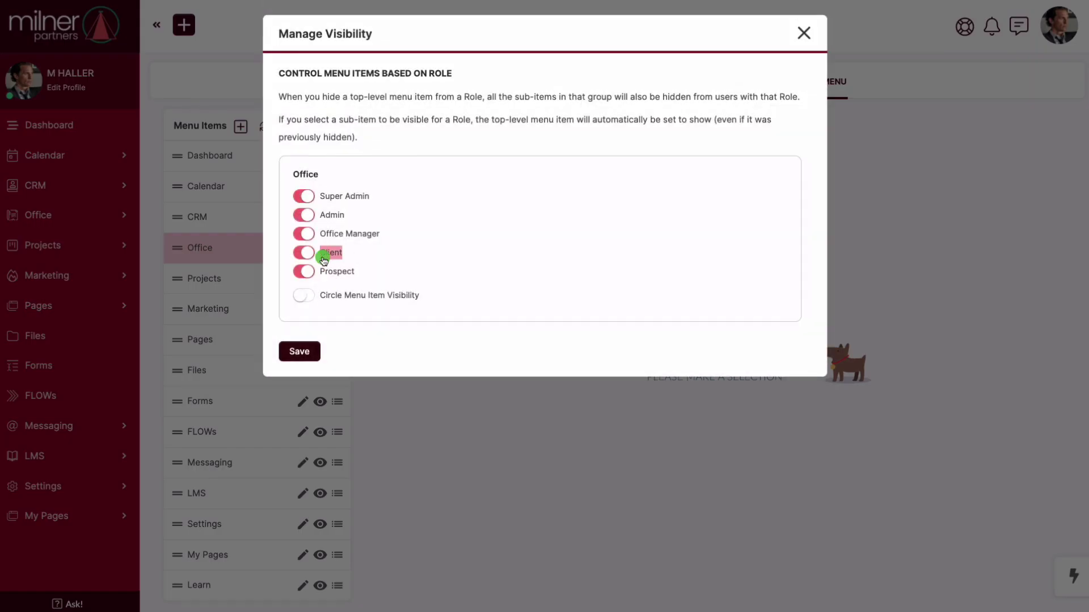
- Enable Circle Menu Item Visibility for Office: show Case Clients, hide Trademark Clients and Logo Design
click(378, 349)
click(303, 297)
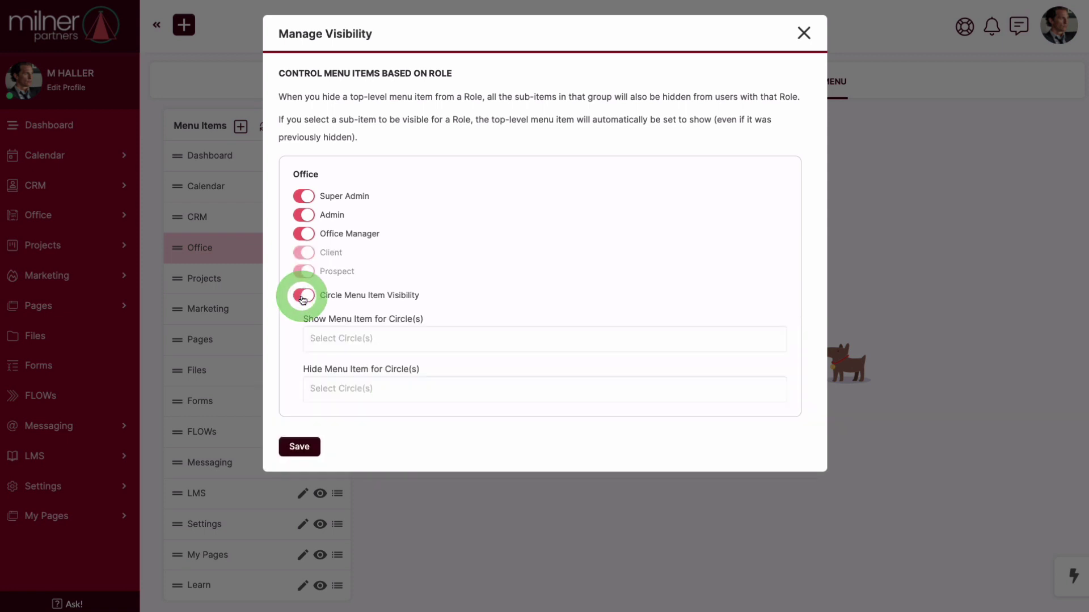
click(333, 339)
click(359, 384)
click(362, 393)
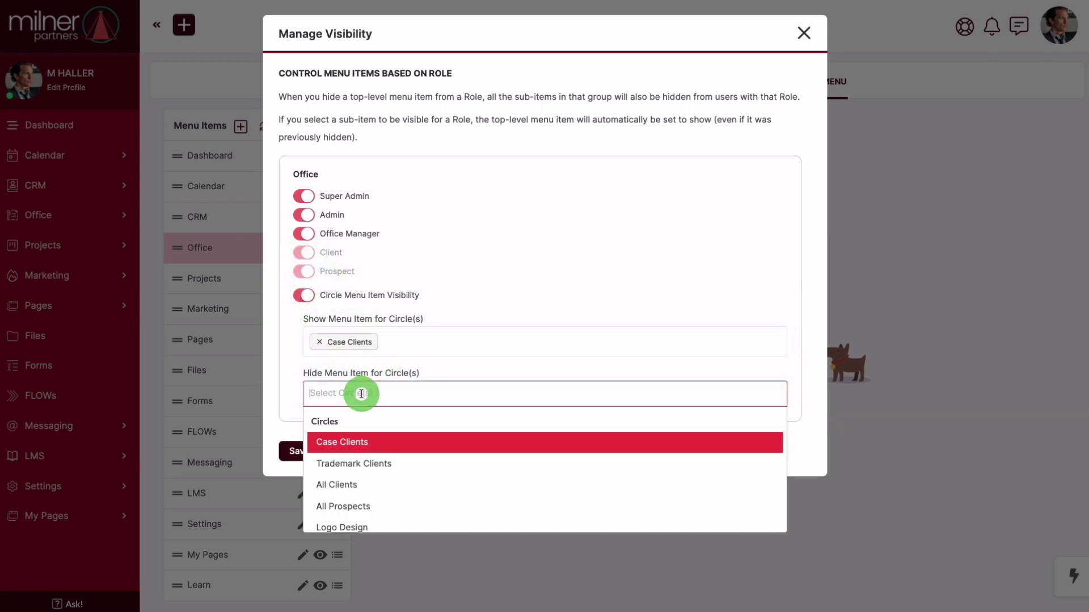
click(375, 463)
click(421, 402)
click(404, 509)
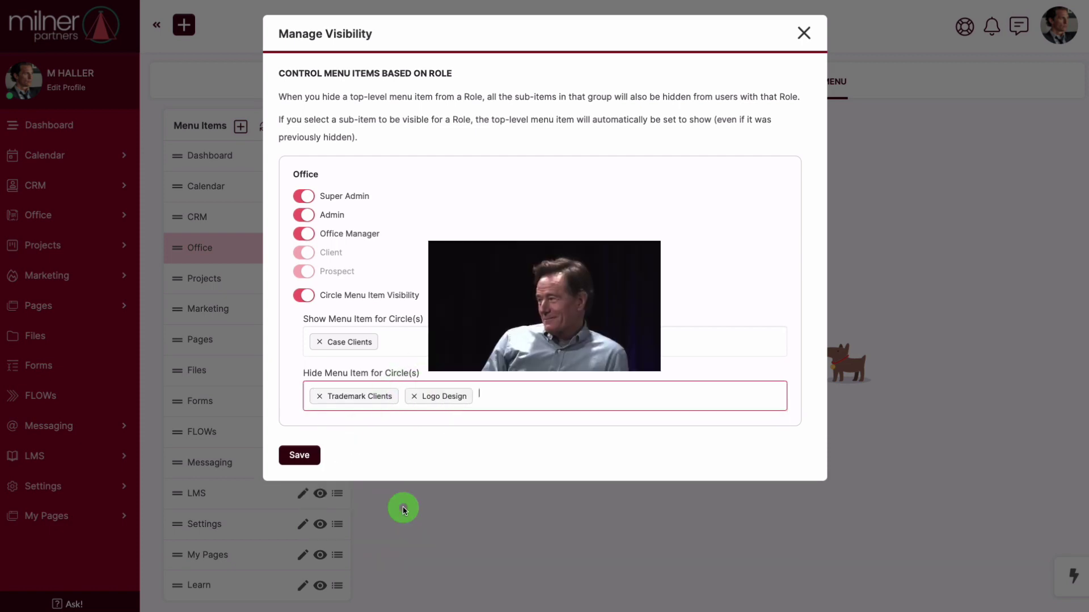
click(313, 456)
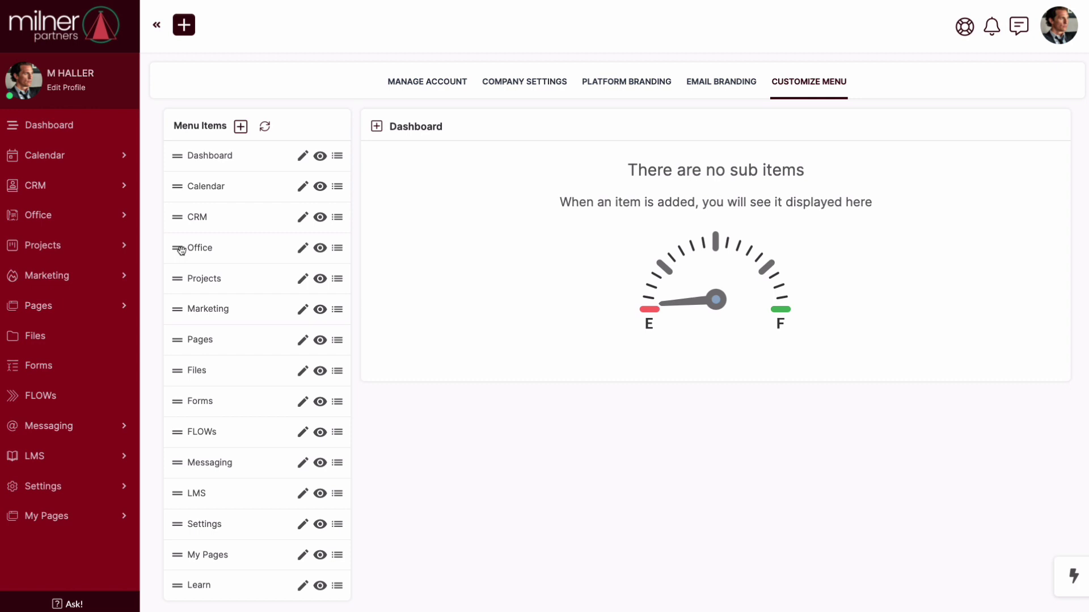
- Drag the Office row above Dashboard to the top of the Menu Items list
drag(181, 251, 180, 154)
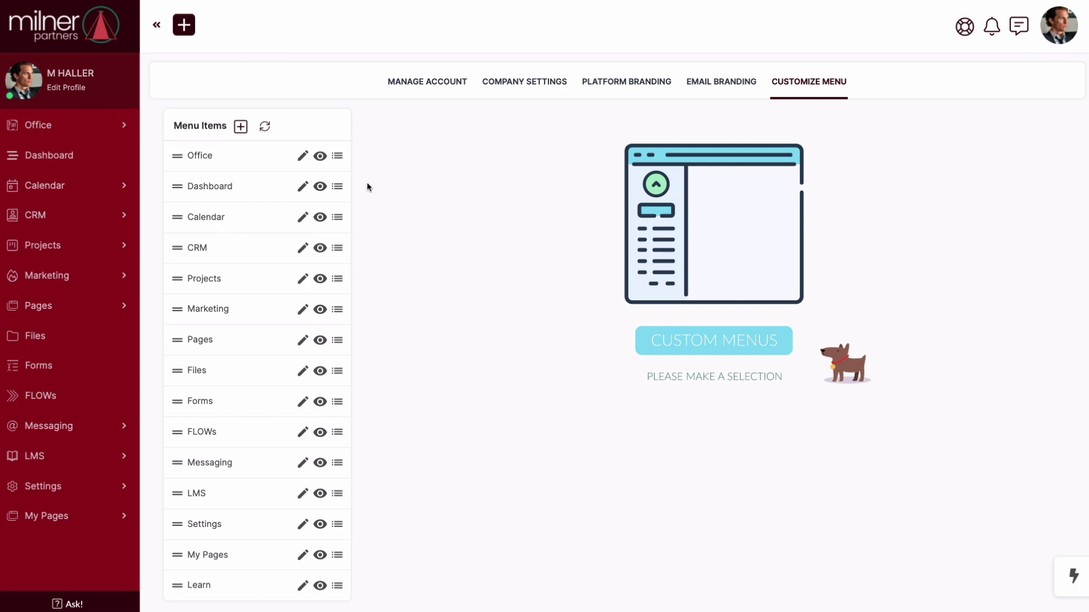
- Change the Dashboard item's label to 'Welcome' and save it
click(303, 190)
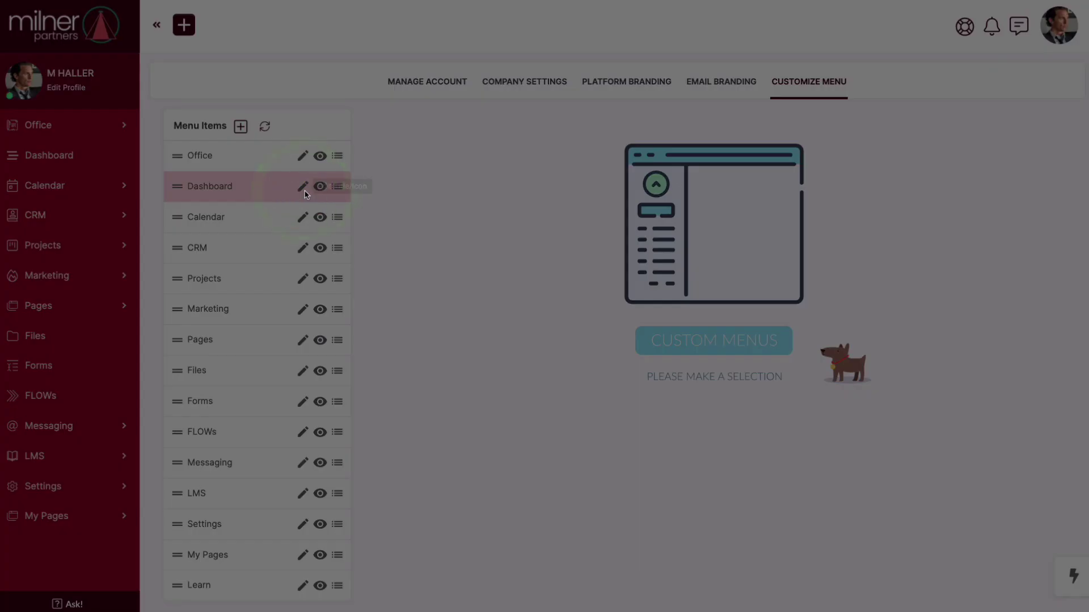
double_click(456, 85)
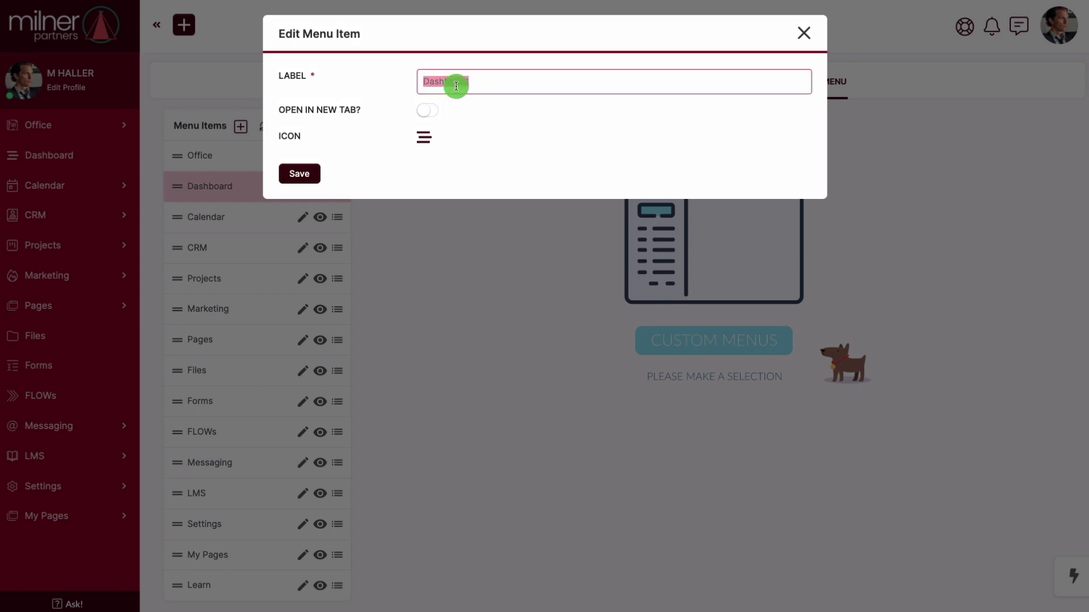
text(Welcome)
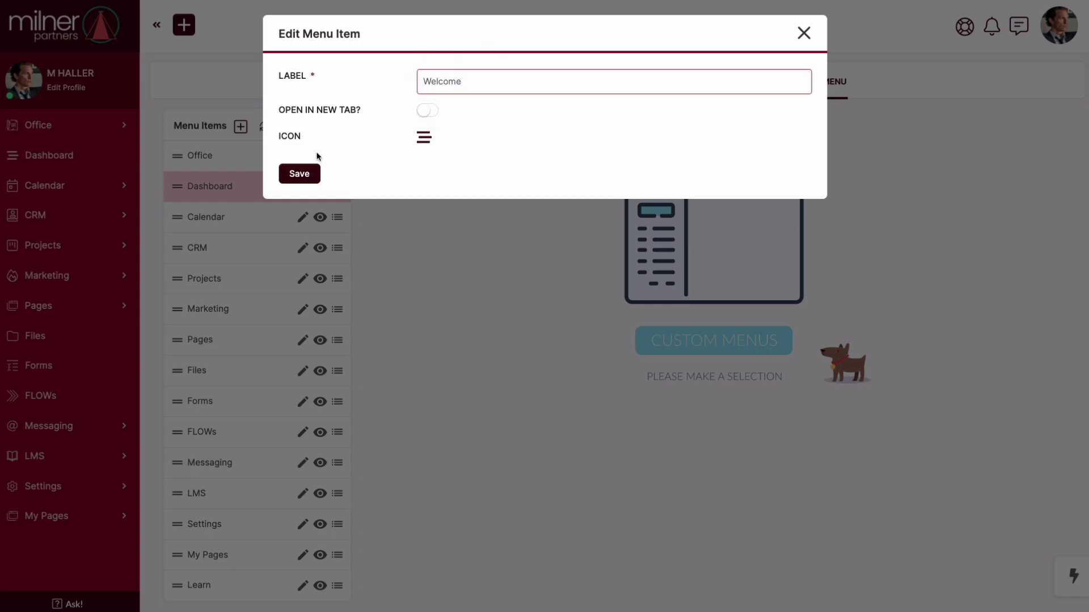
click(307, 174)
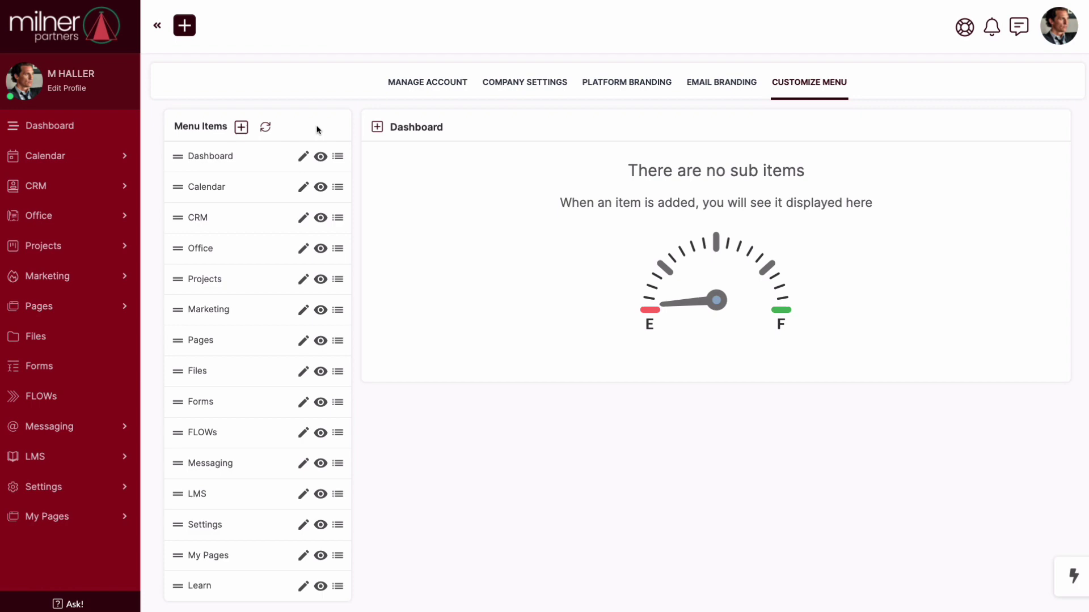
- Reset all menu items with Restore to Default and confirm with OK
click(267, 131)
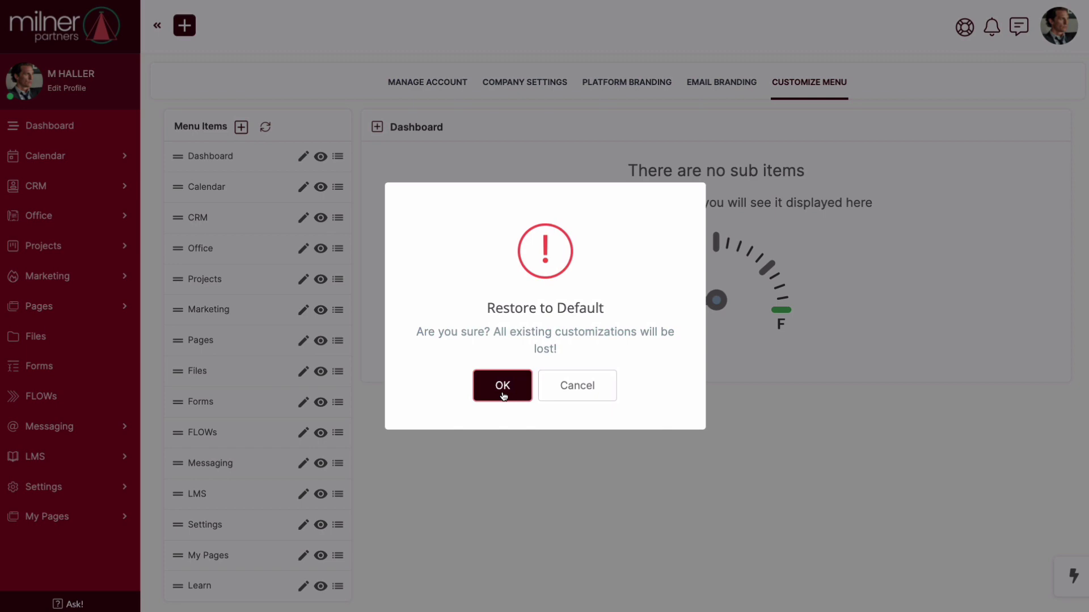
click(503, 395)
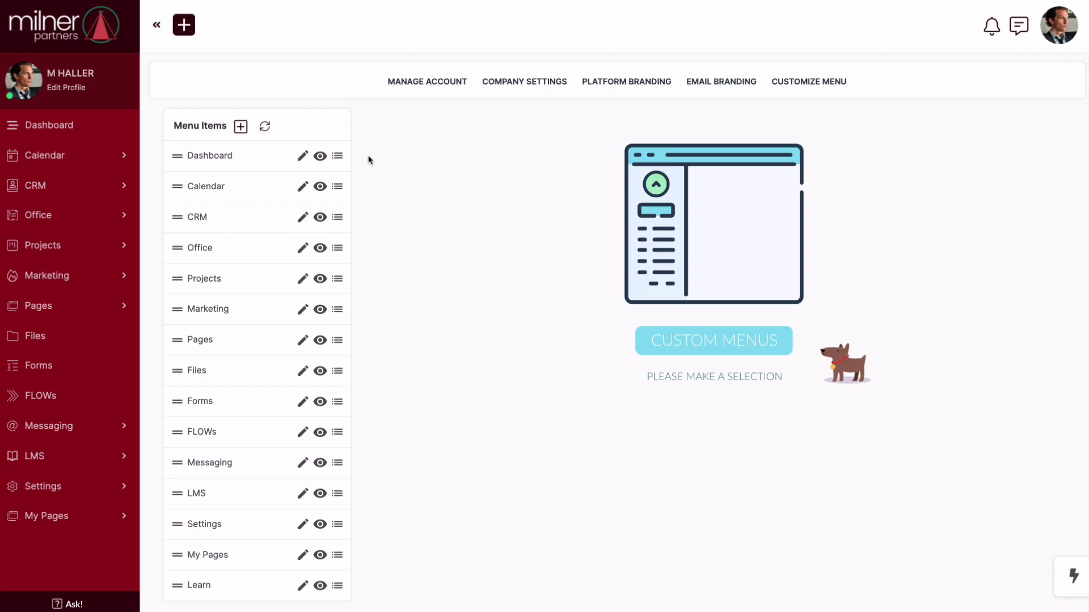
click(243, 134)
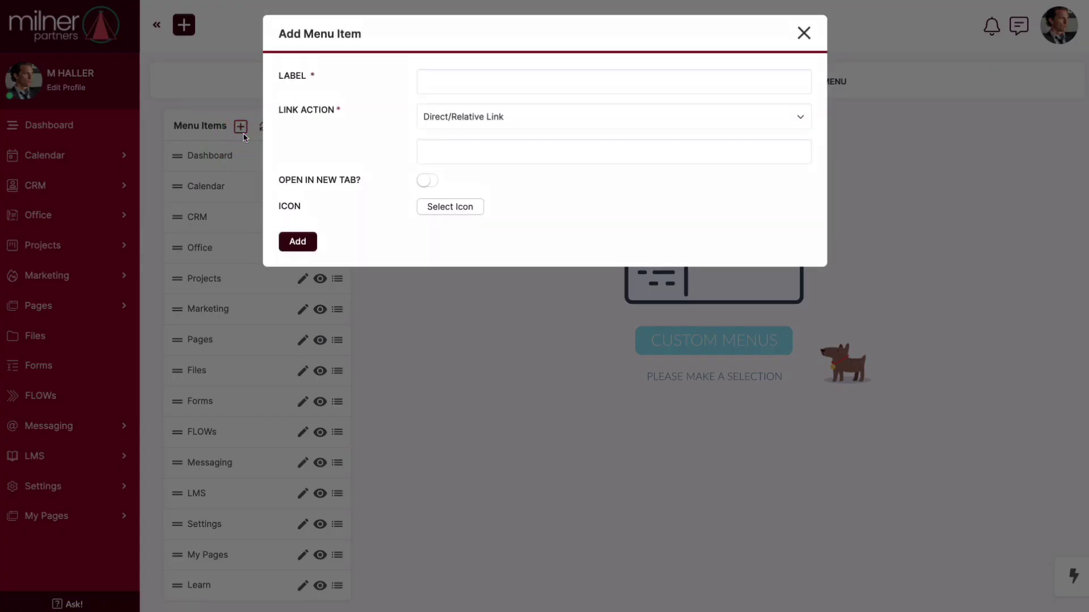
click(433, 89)
text(SuiteDash)
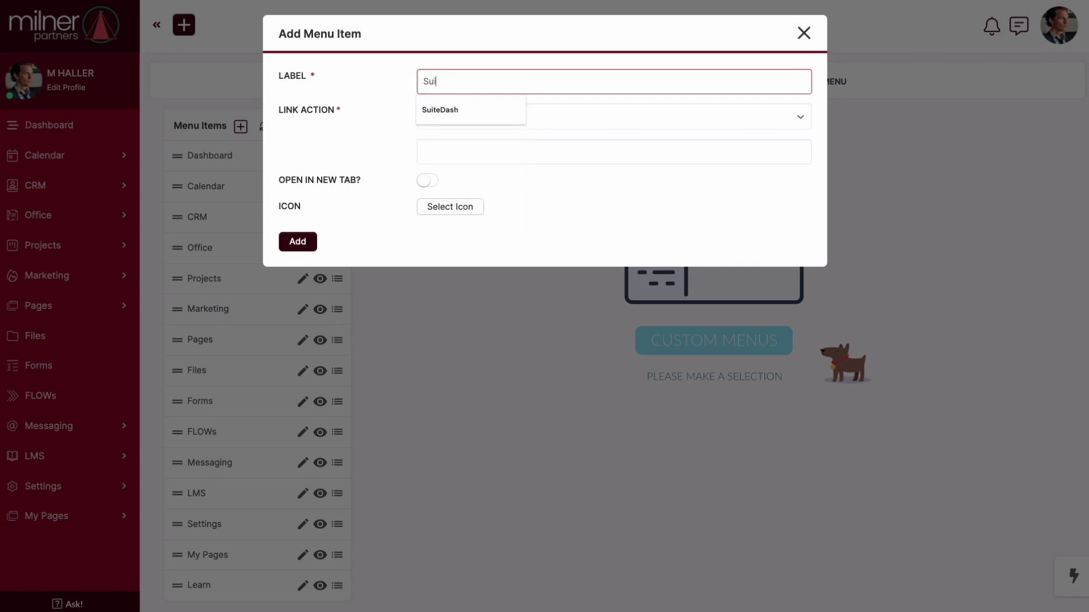
click(431, 152)
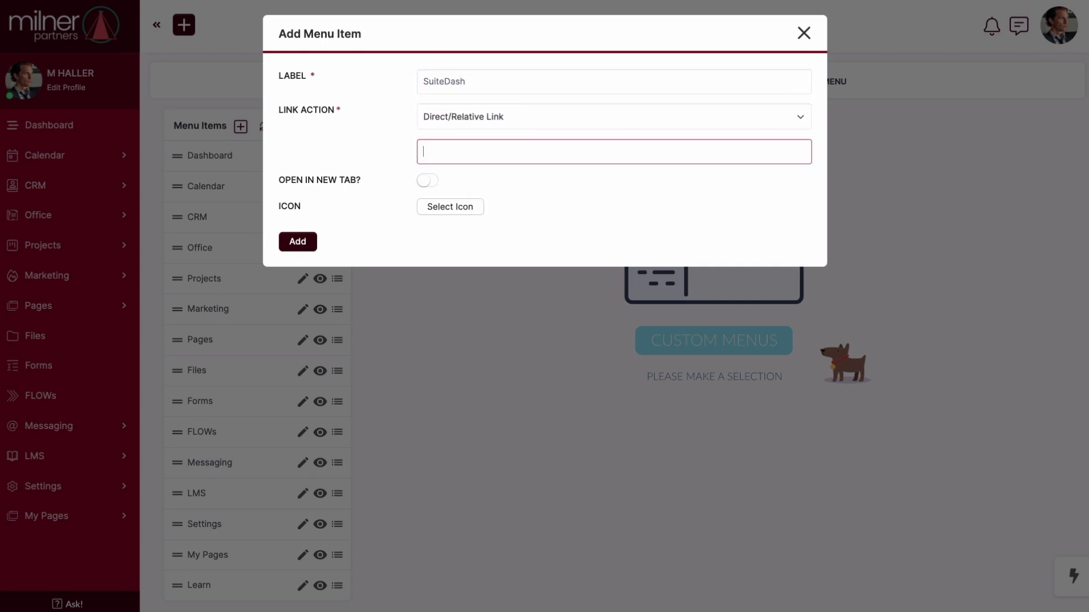
text(https://suitedash.com/)
click(462, 206)
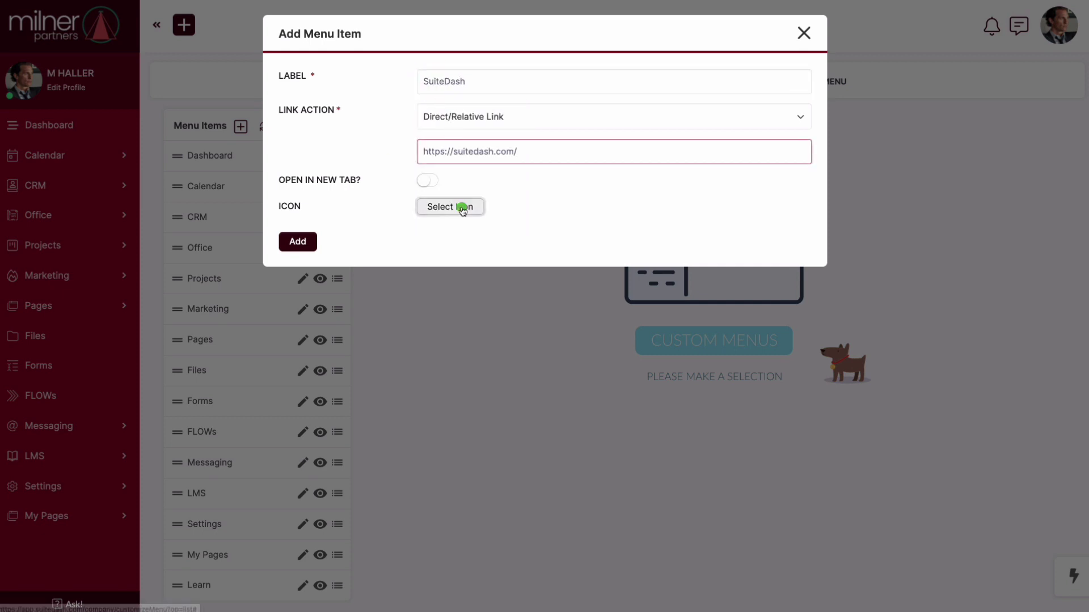
click(662, 233)
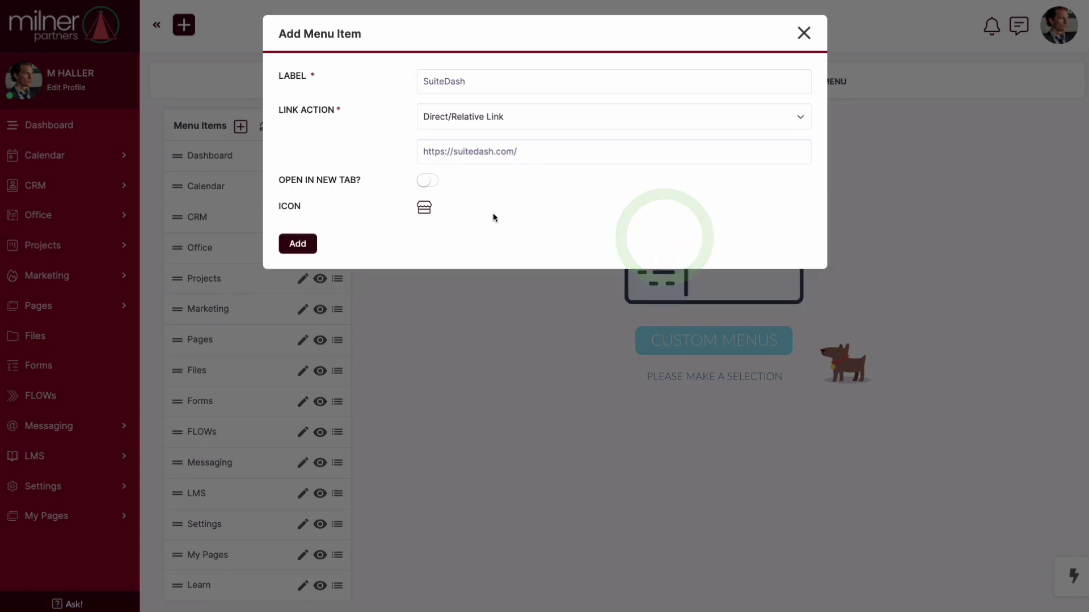
click(314, 250)
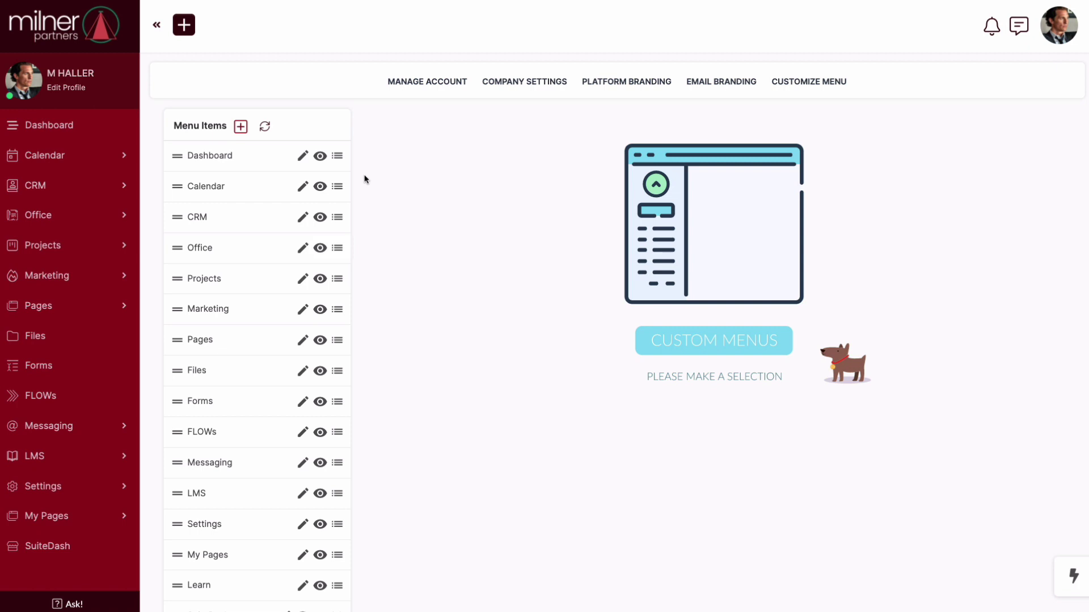
click(242, 128)
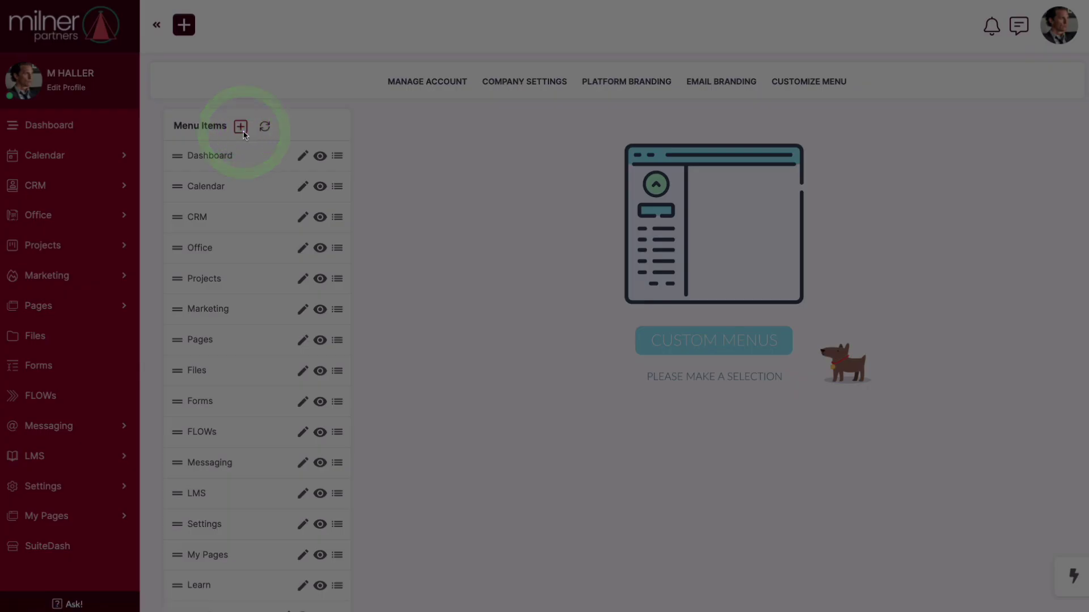
click(451, 85)
text(Pet Transport)
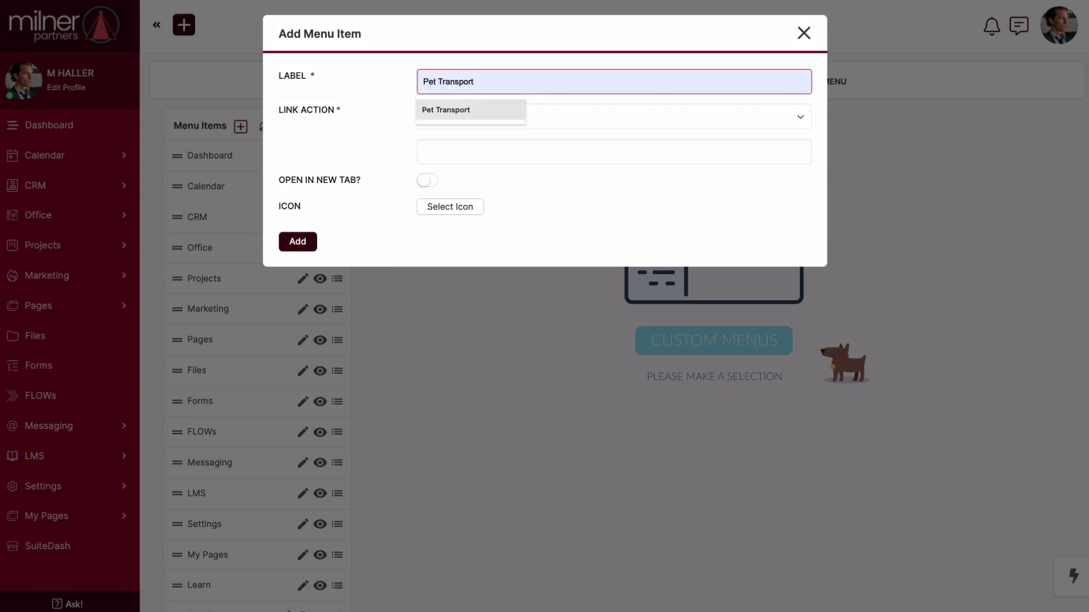
click(502, 109)
click(510, 118)
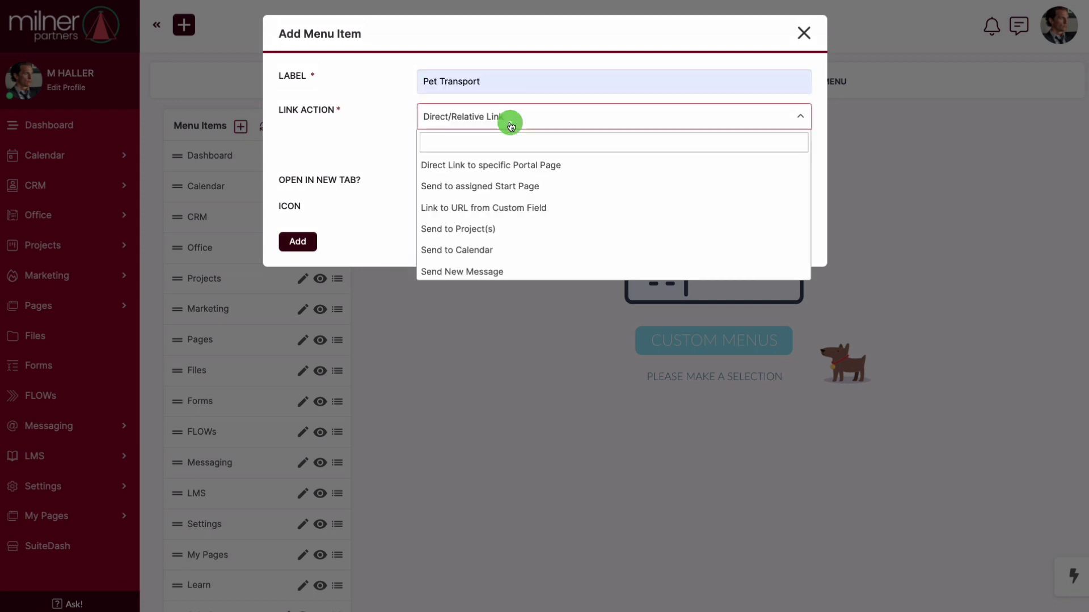
click(525, 166)
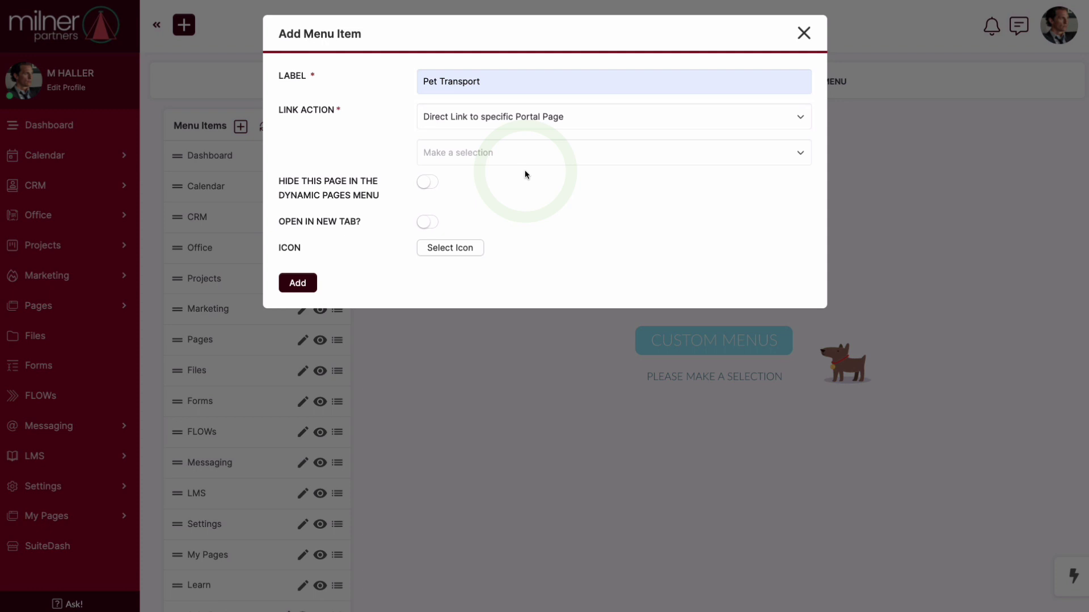
click(526, 161)
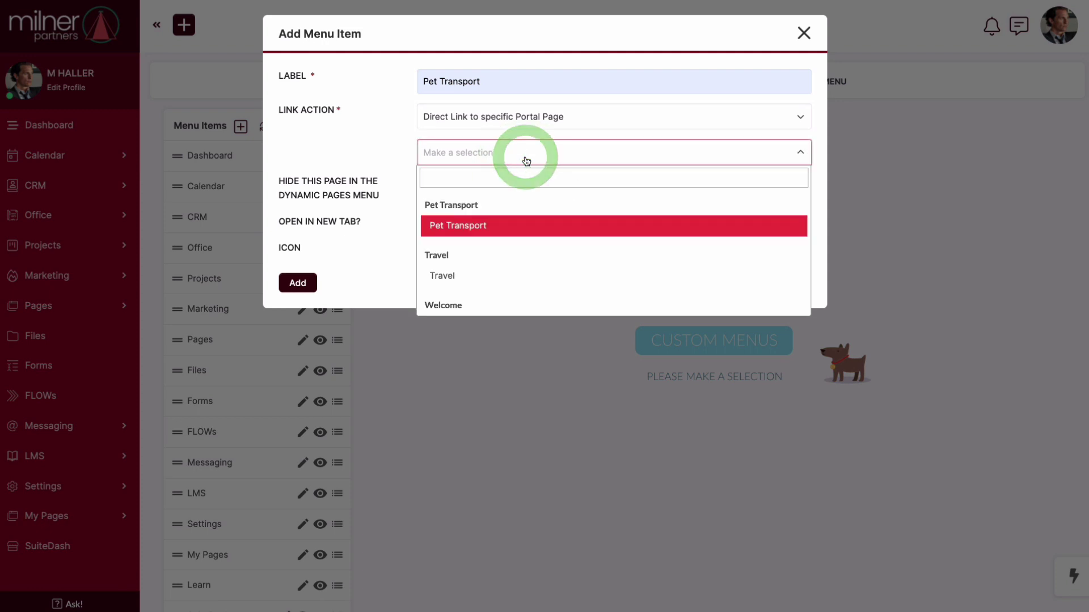
click(523, 226)
click(471, 253)
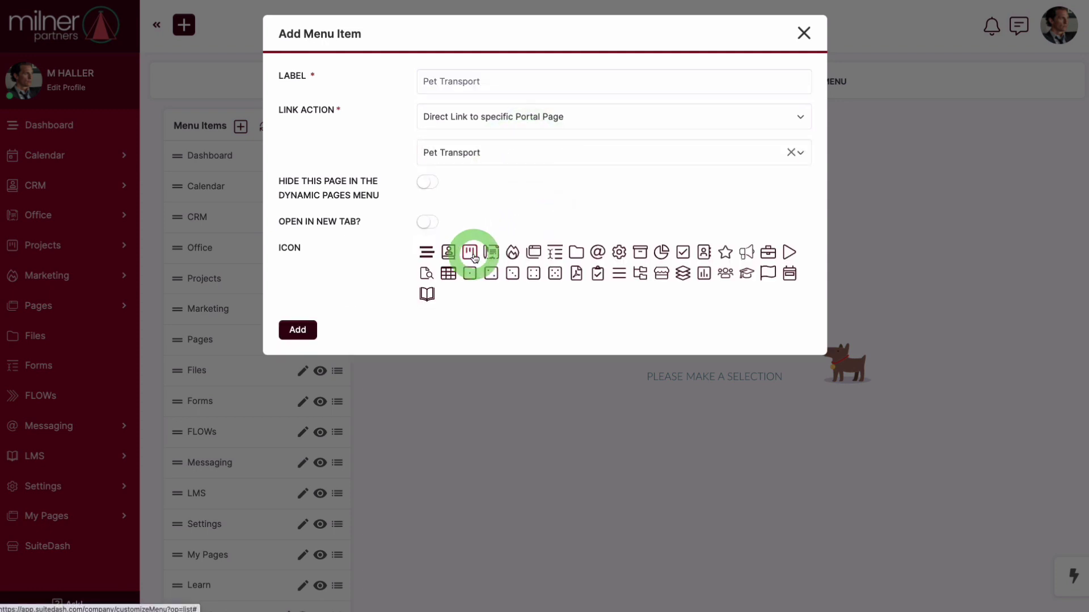
click(725, 252)
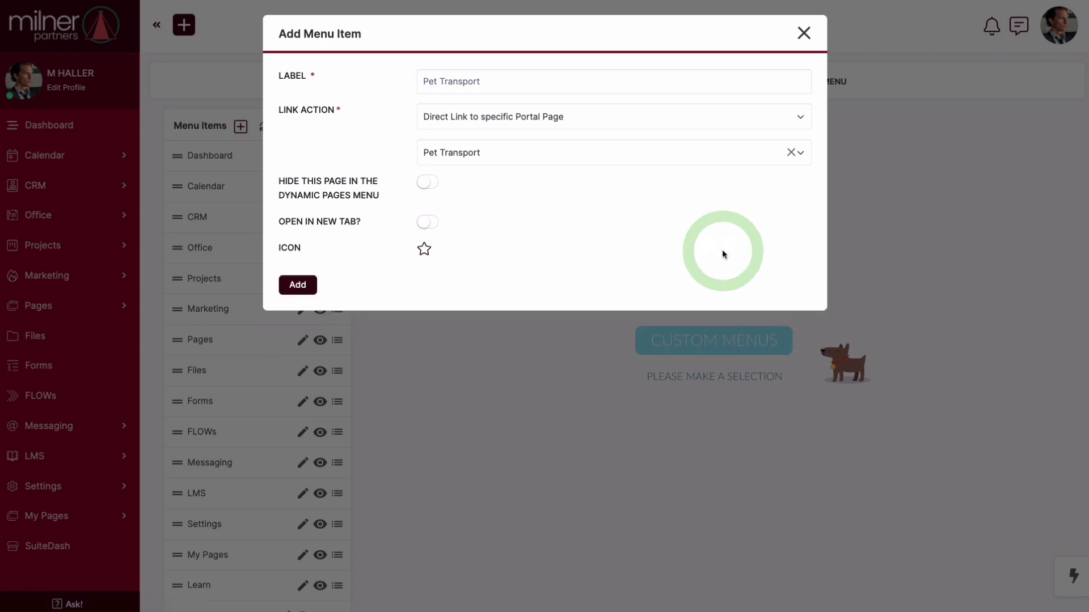
click(313, 285)
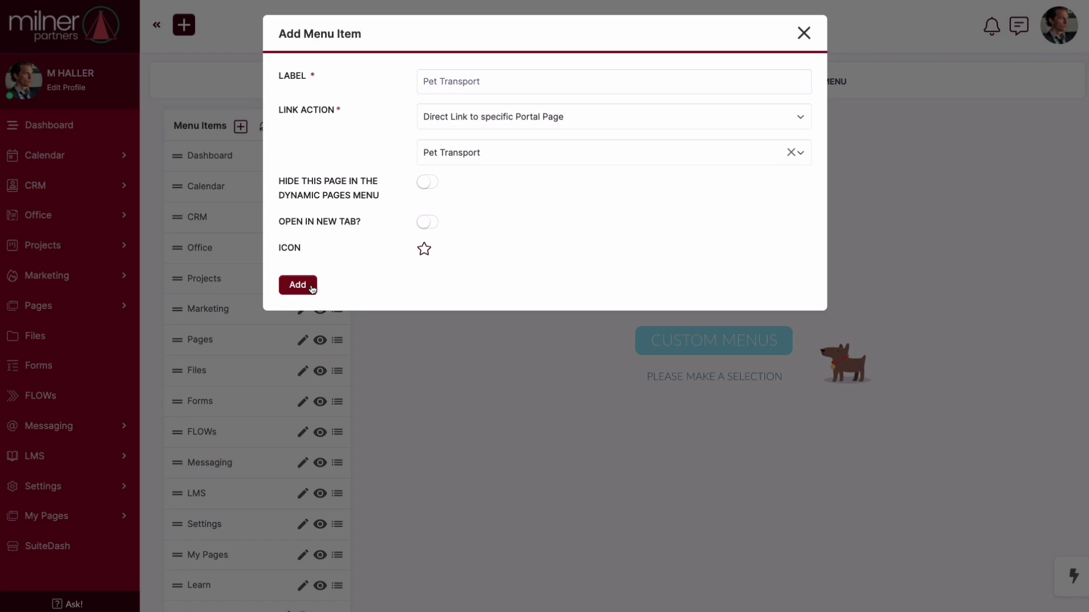
click(298, 285)
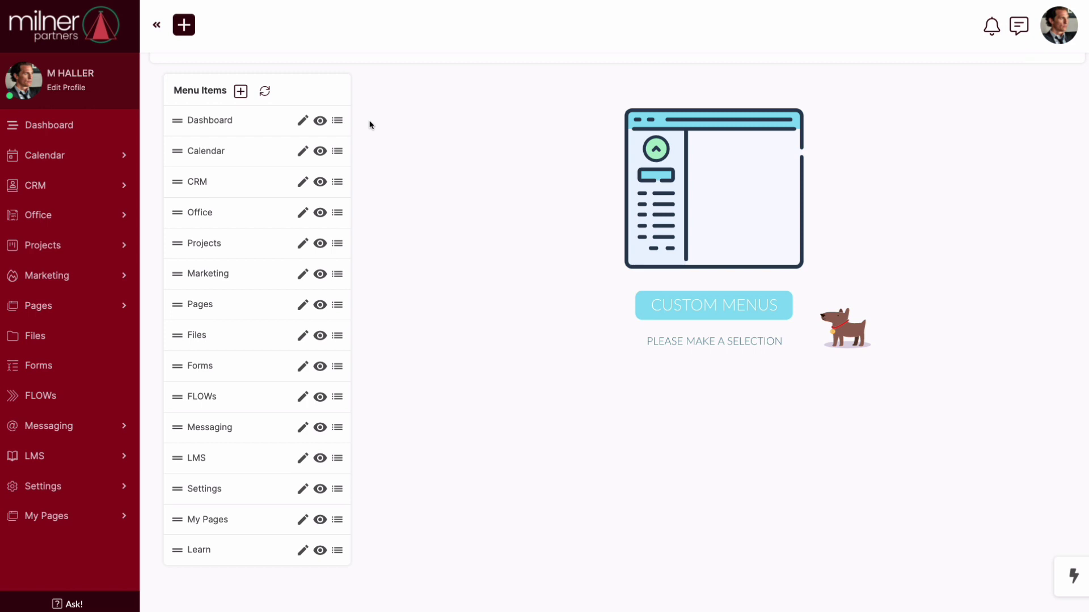
- Add a new menu item linked directly to the Travel portal page
click(242, 94)
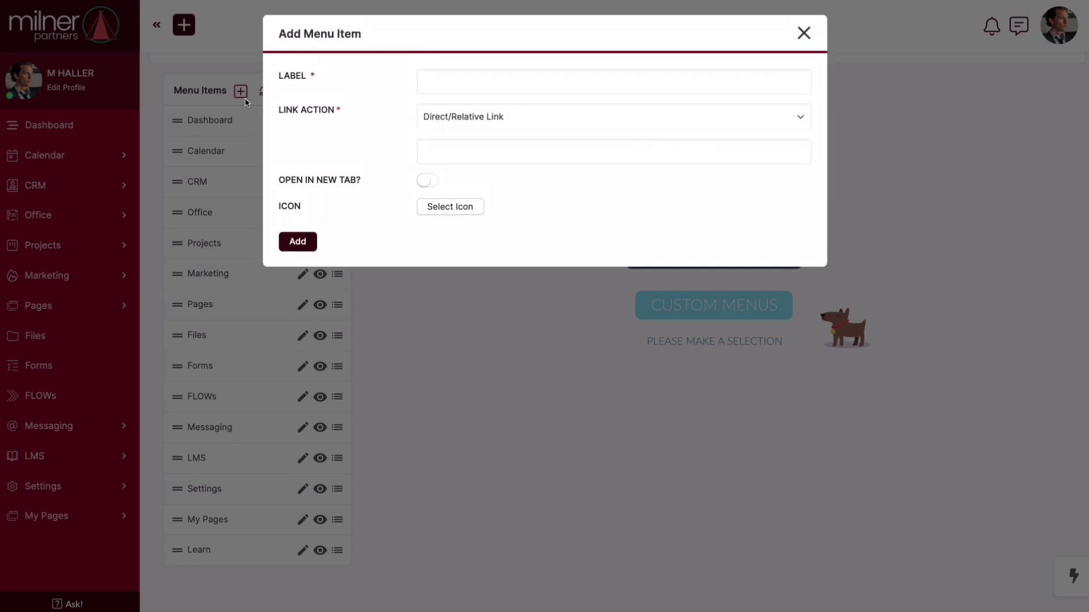
click(451, 84)
text(Let's Fly!)
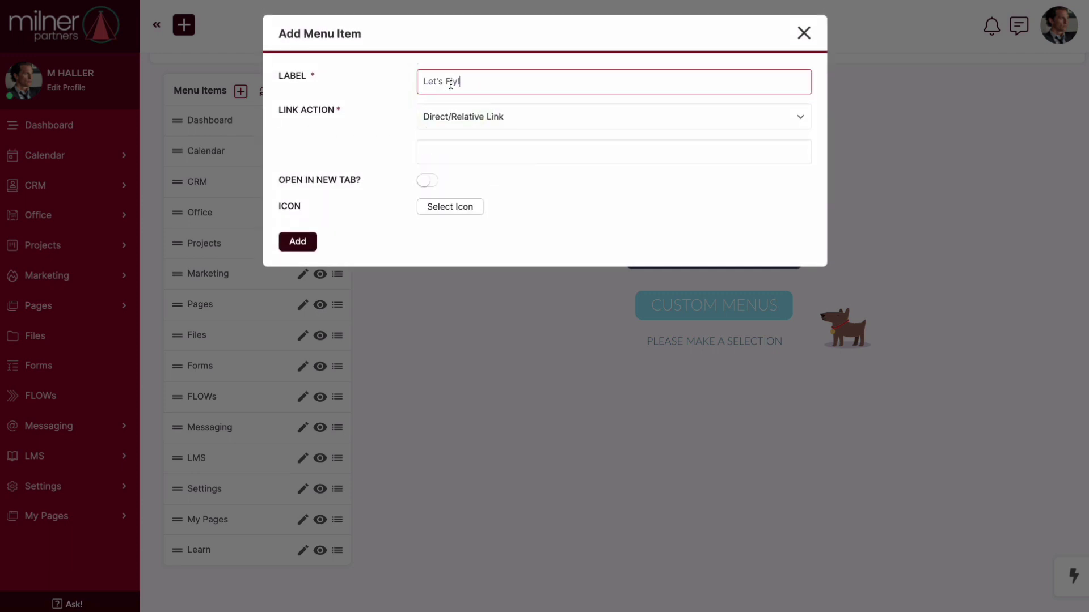
click(520, 117)
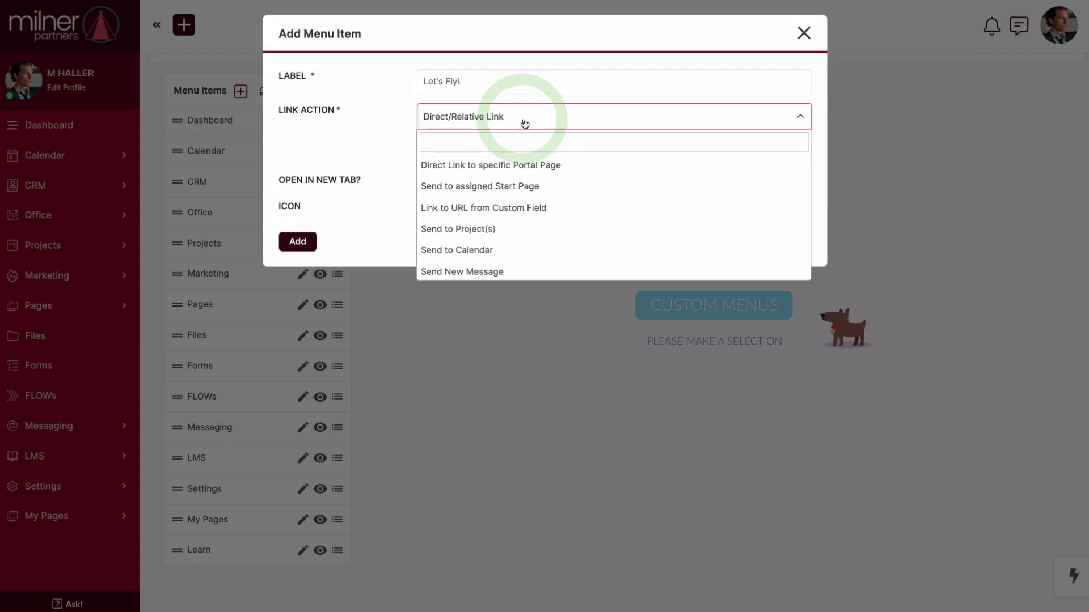
click(578, 164)
click(579, 162)
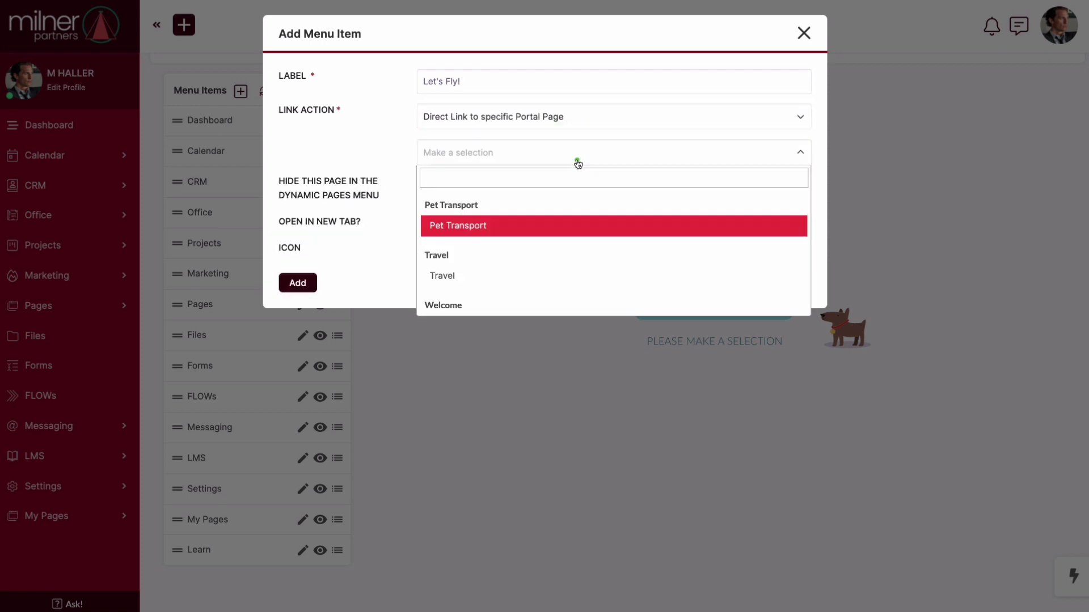
click(551, 276)
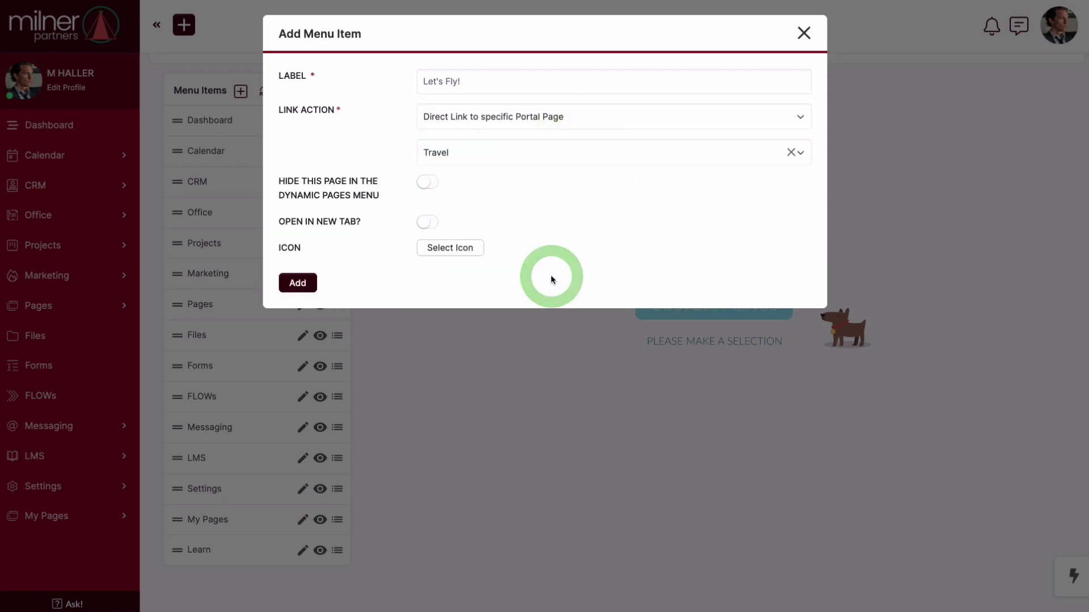
click(308, 284)
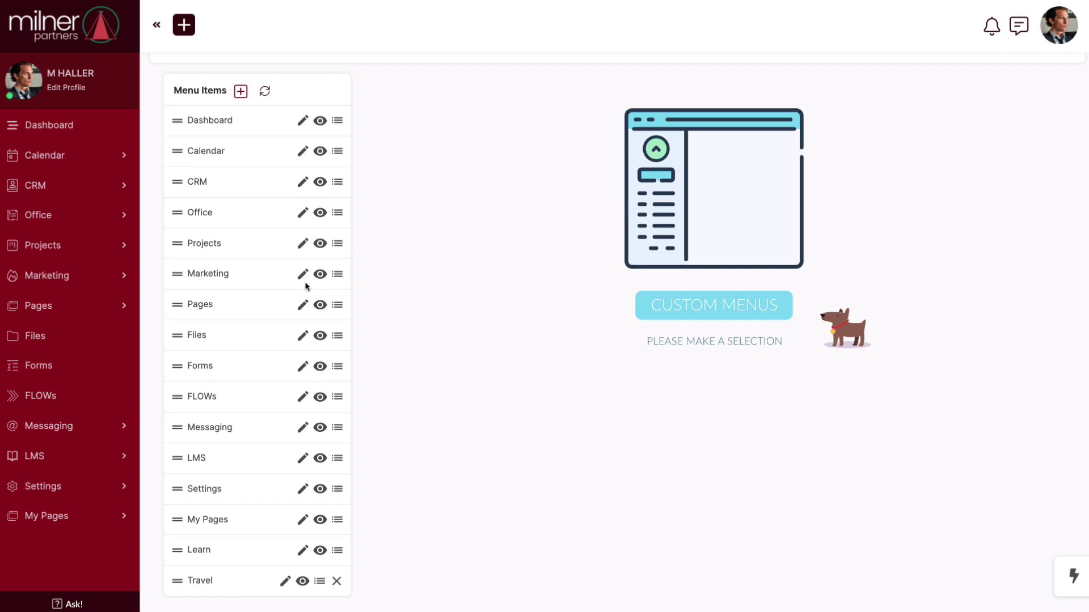
- Show the Travel item's sub-items, revealing the notice that portal-page items cannot have sub-items
scroll(374, 457, down, 1)
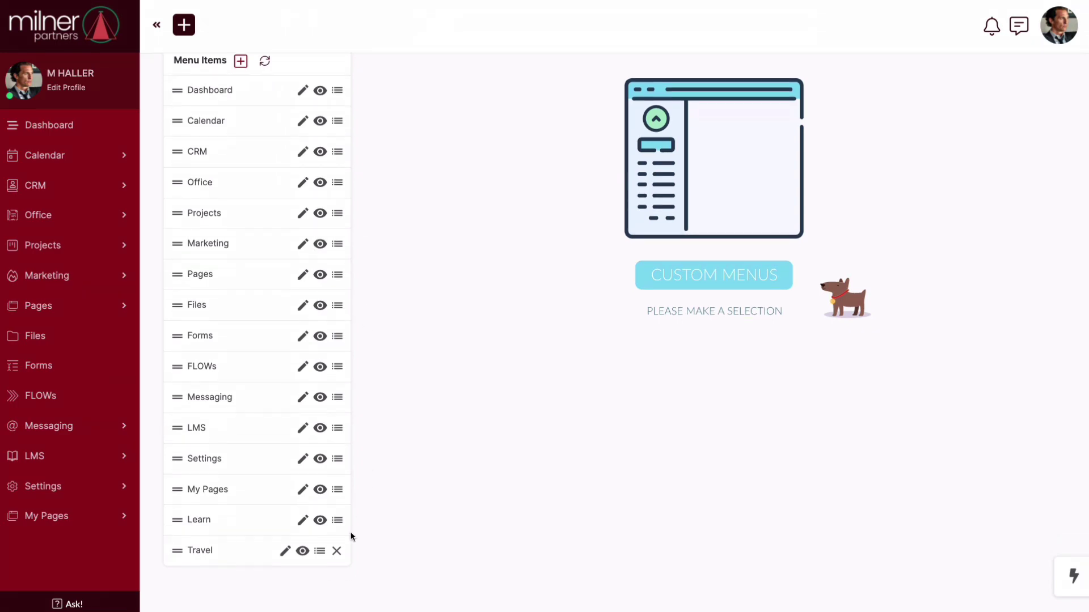
click(321, 553)
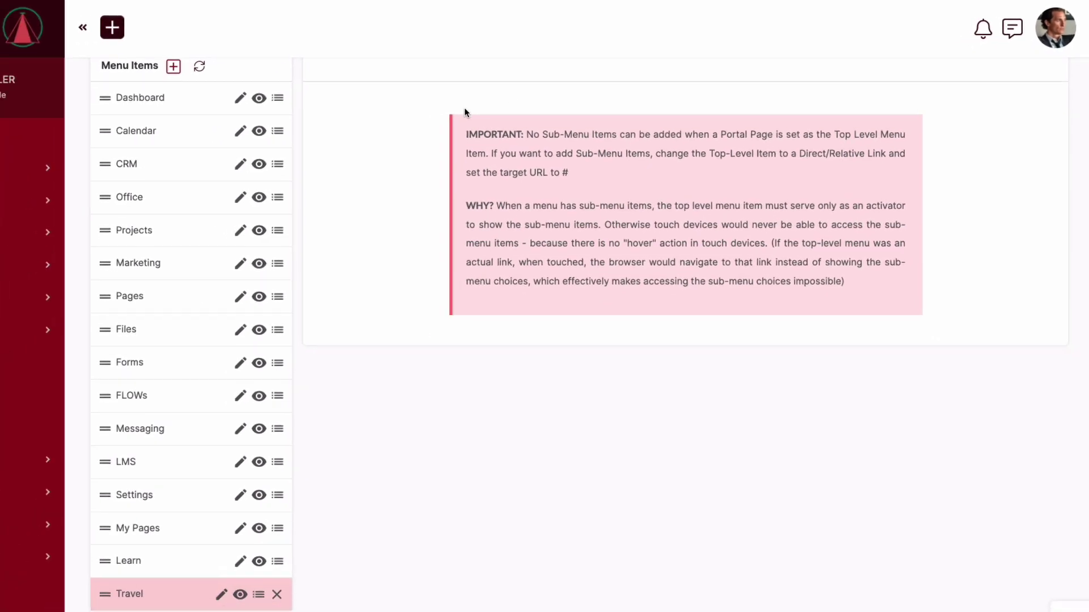
click(193, 130)
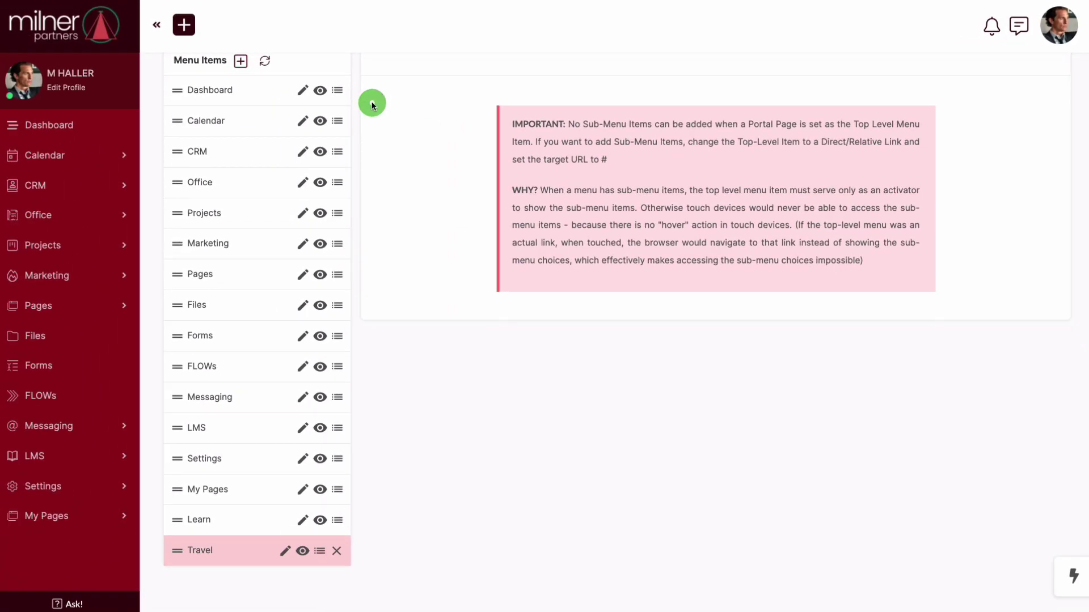
scroll(372, 105, up, 1)
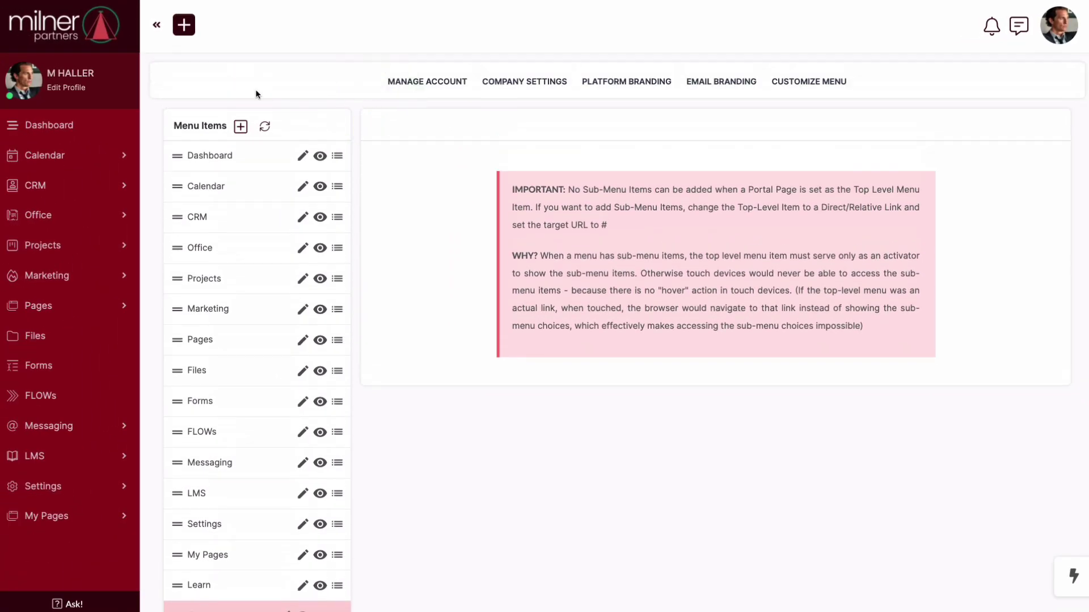
- Add a 'Let's Fly!' menu item linking to # with the flag icon
click(240, 127)
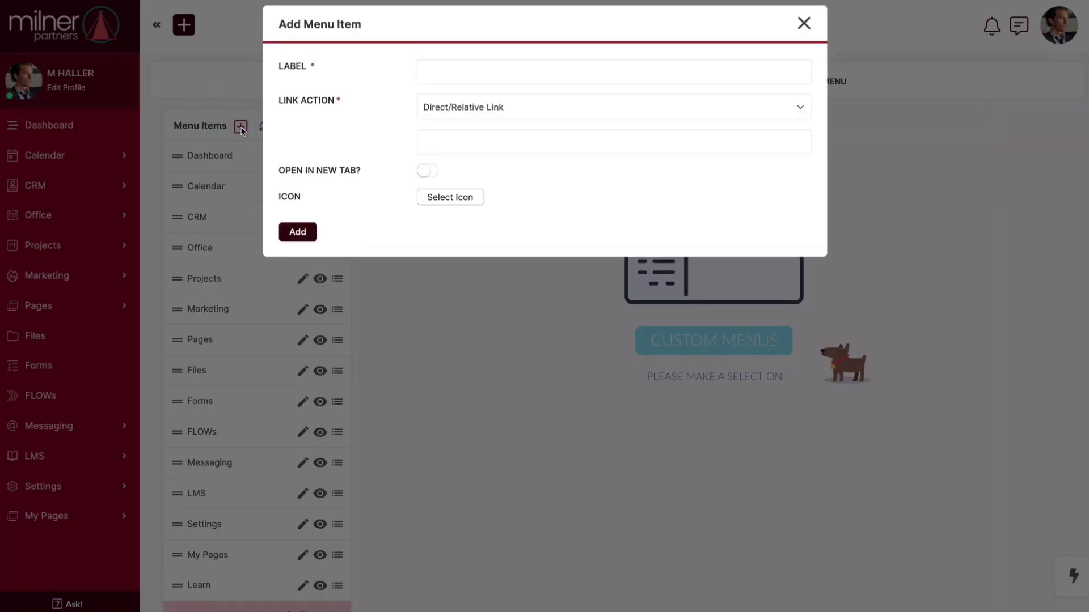
click(426, 82)
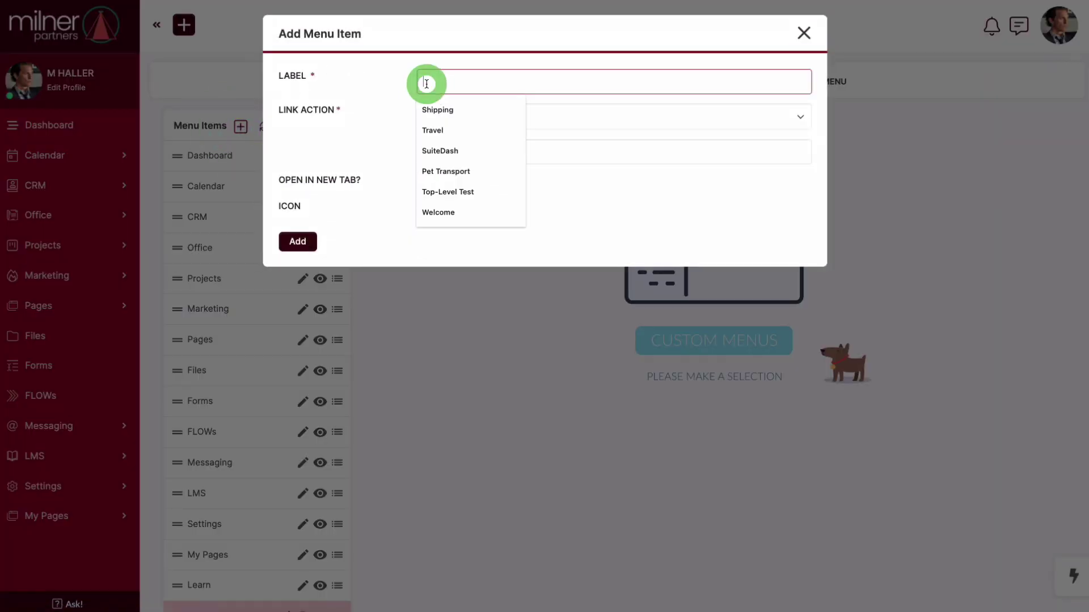
text(Let's Fly!)
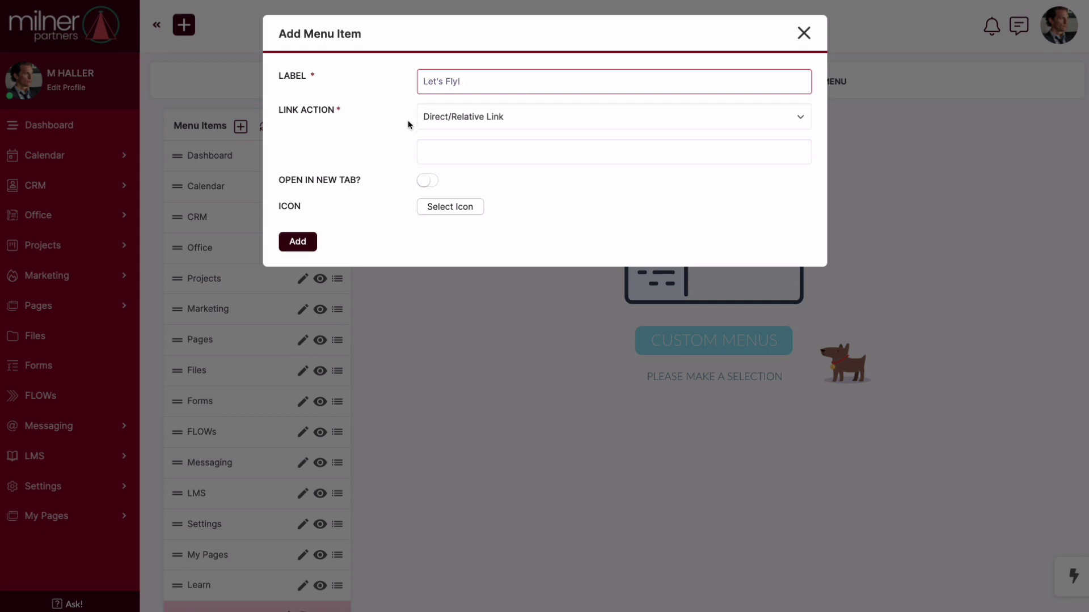
click(431, 155)
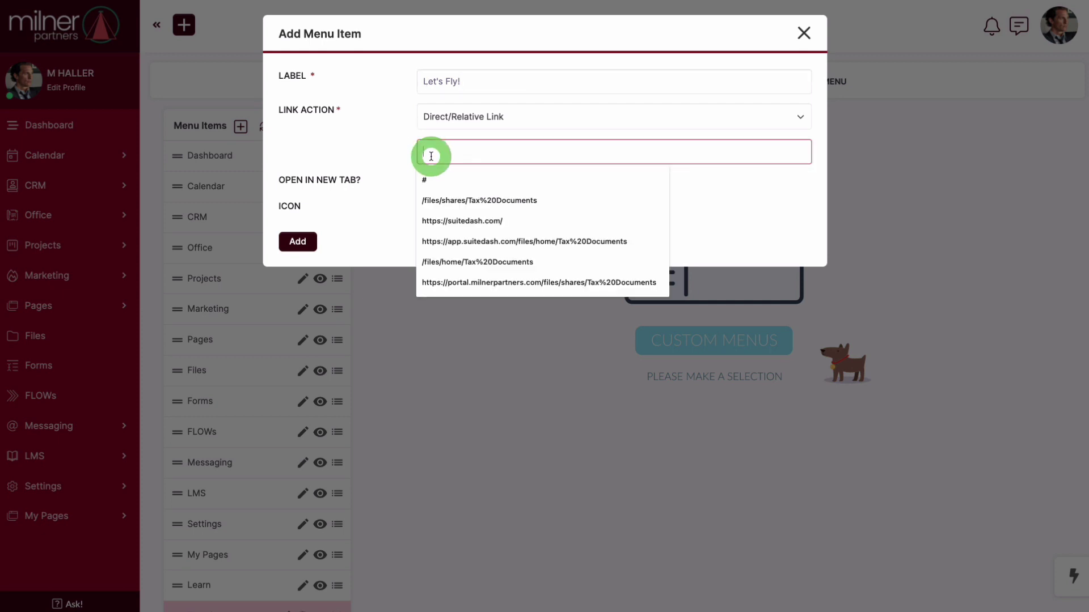
text(#)
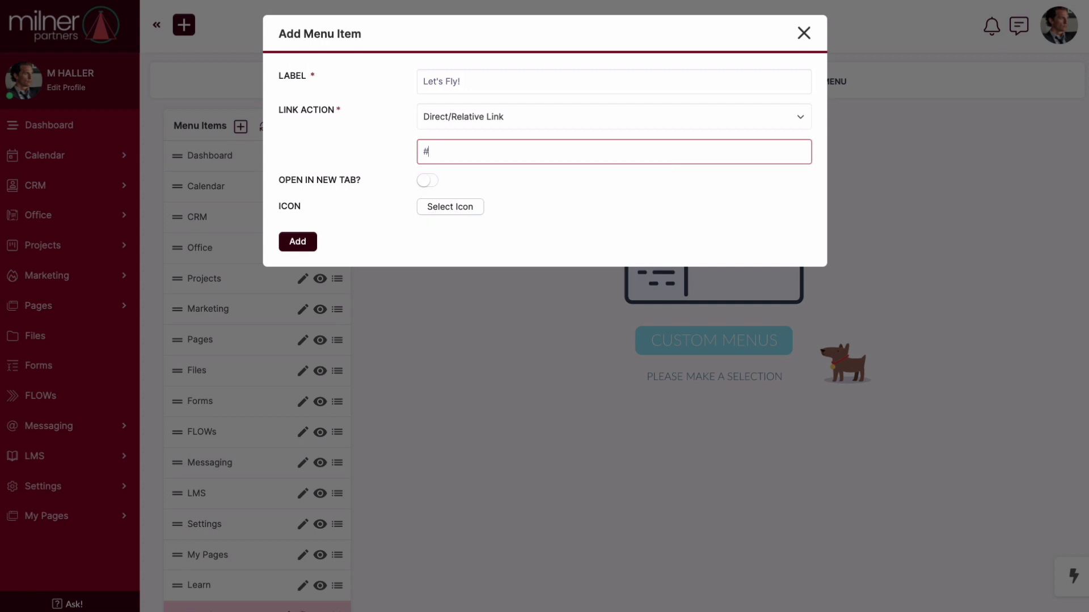
click(473, 212)
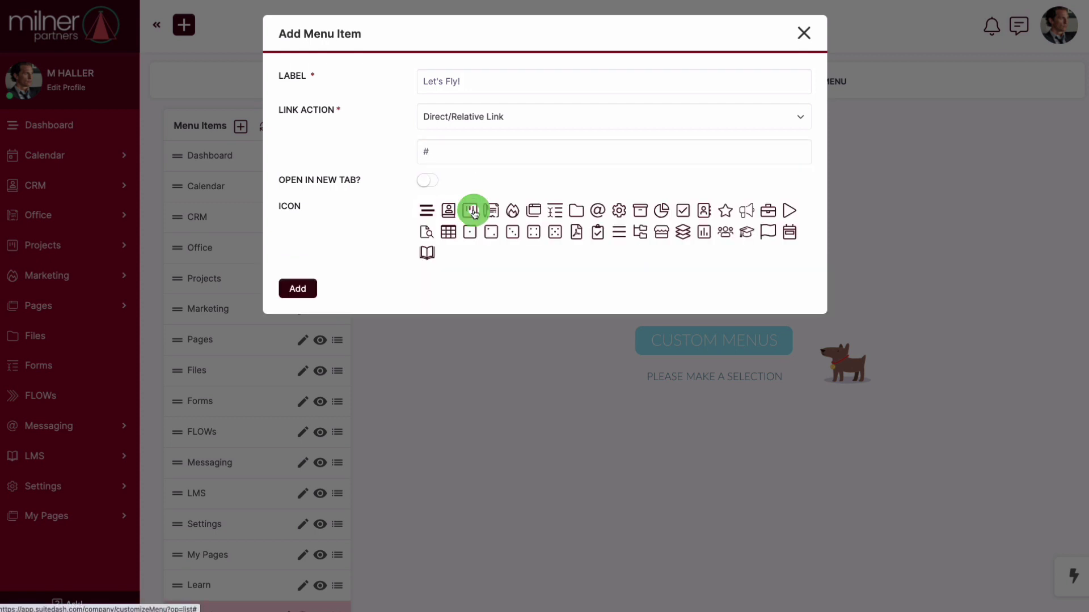
click(768, 233)
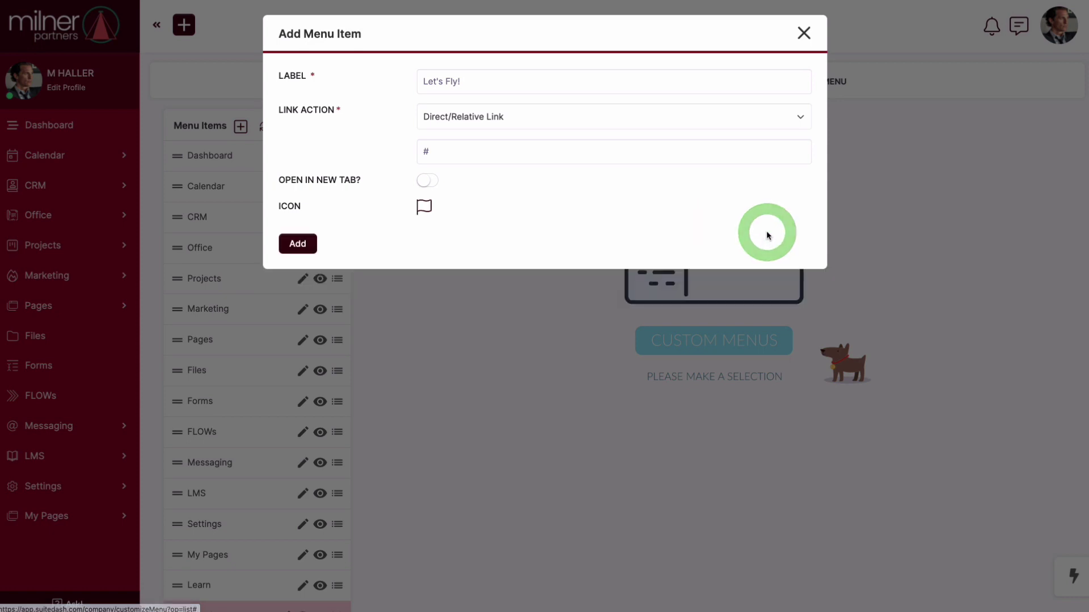
click(309, 245)
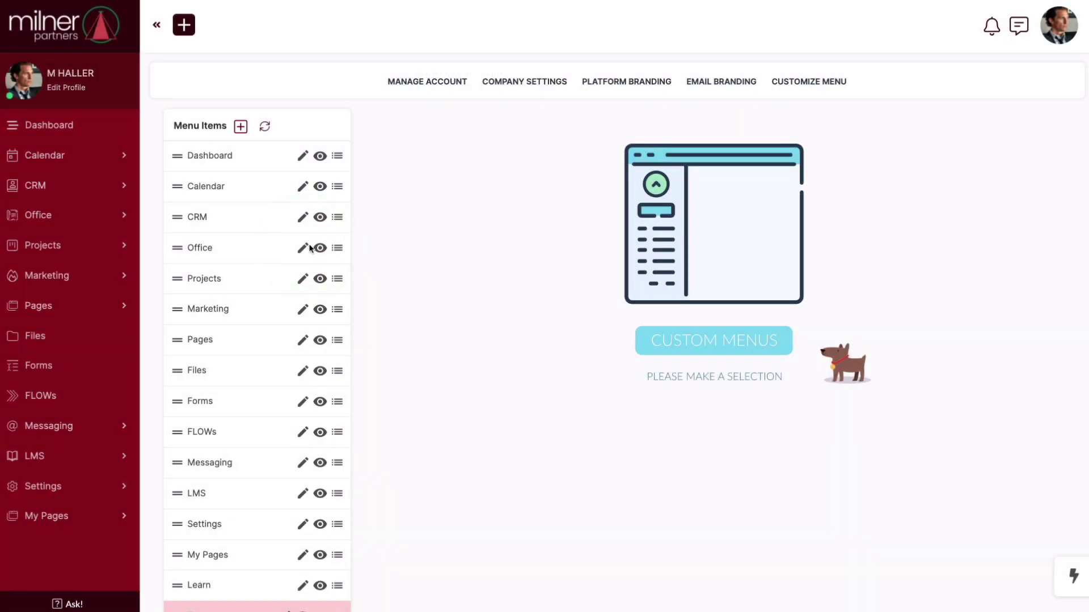
scroll(368, 331, down, 2)
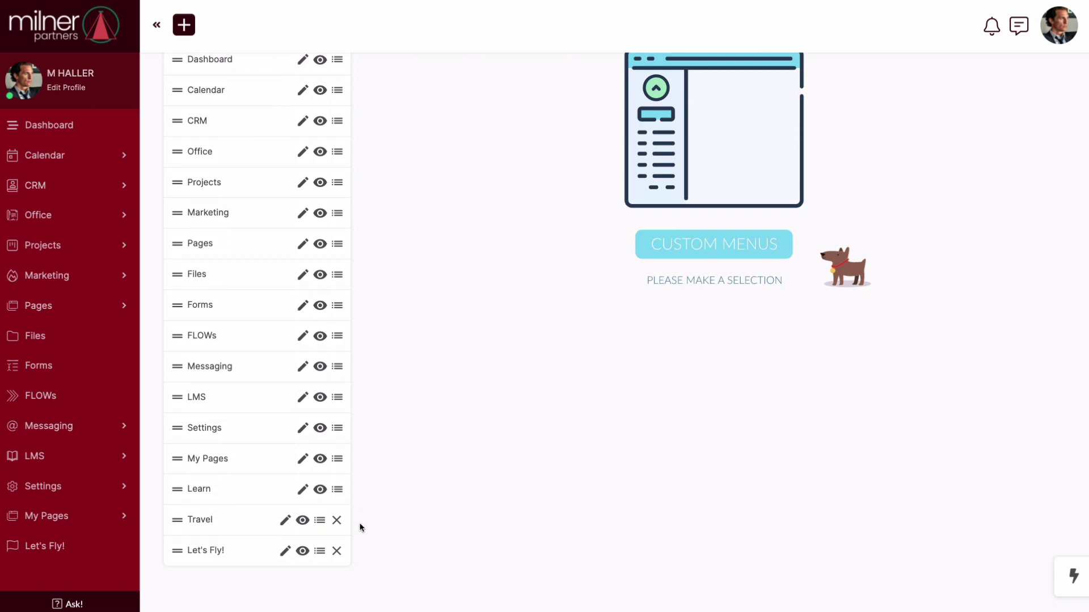
- Under Let's Fly!, add a 'Travel' sub-item with Direct Link to the Travel portal page
click(321, 553)
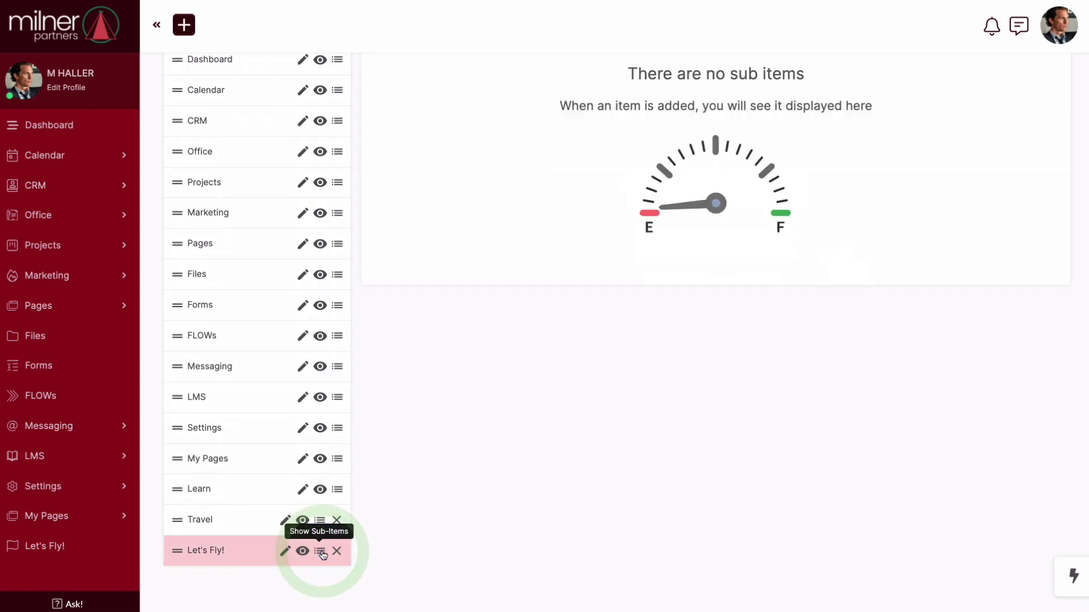
scroll(491, 323, up, 2)
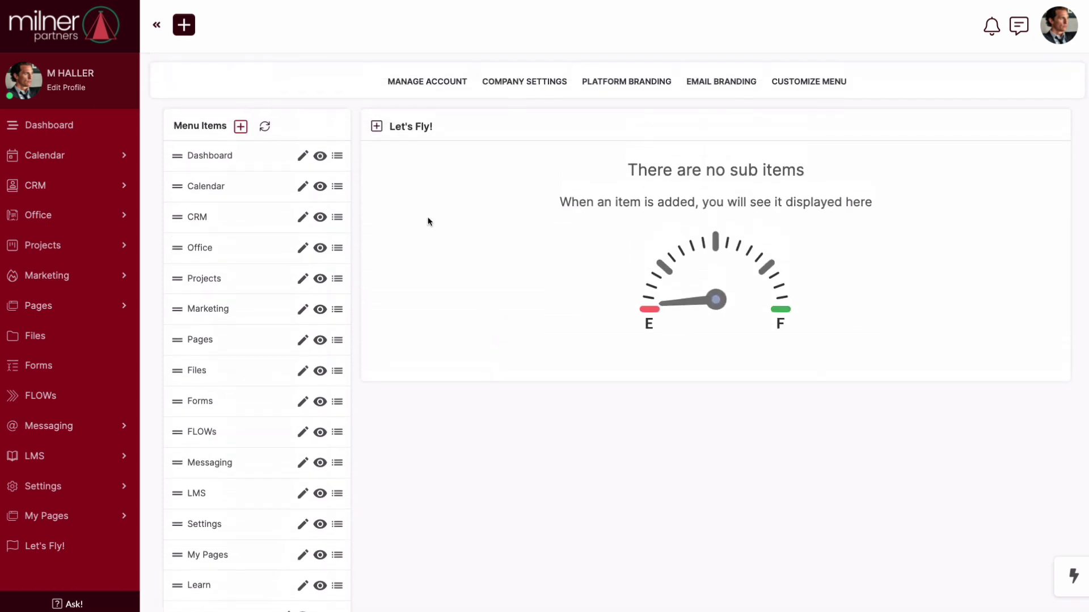
click(377, 127)
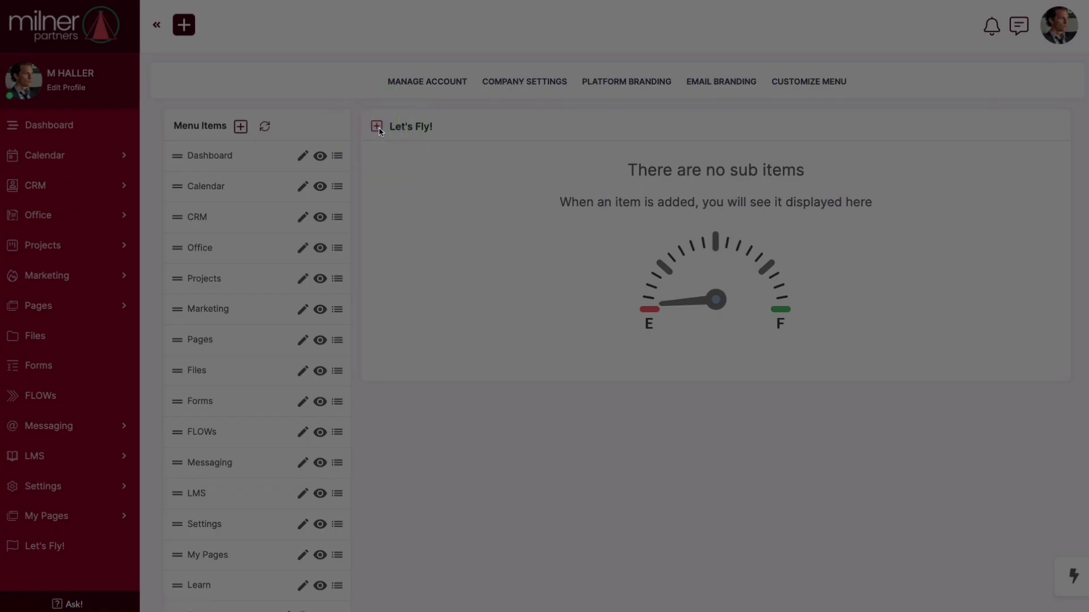
click(443, 89)
text(Travel)
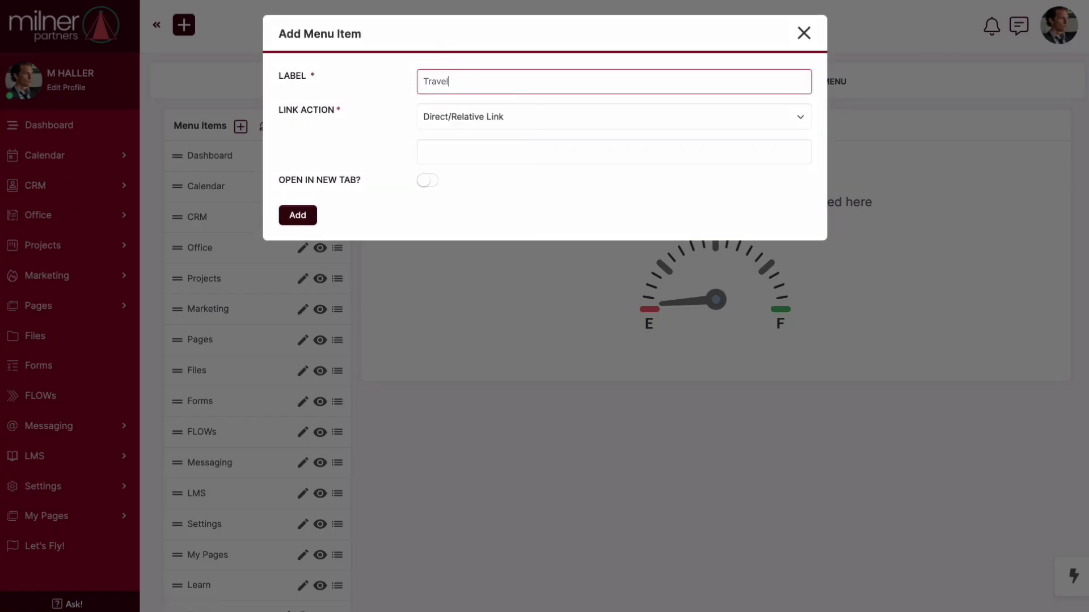
click(542, 123)
click(584, 165)
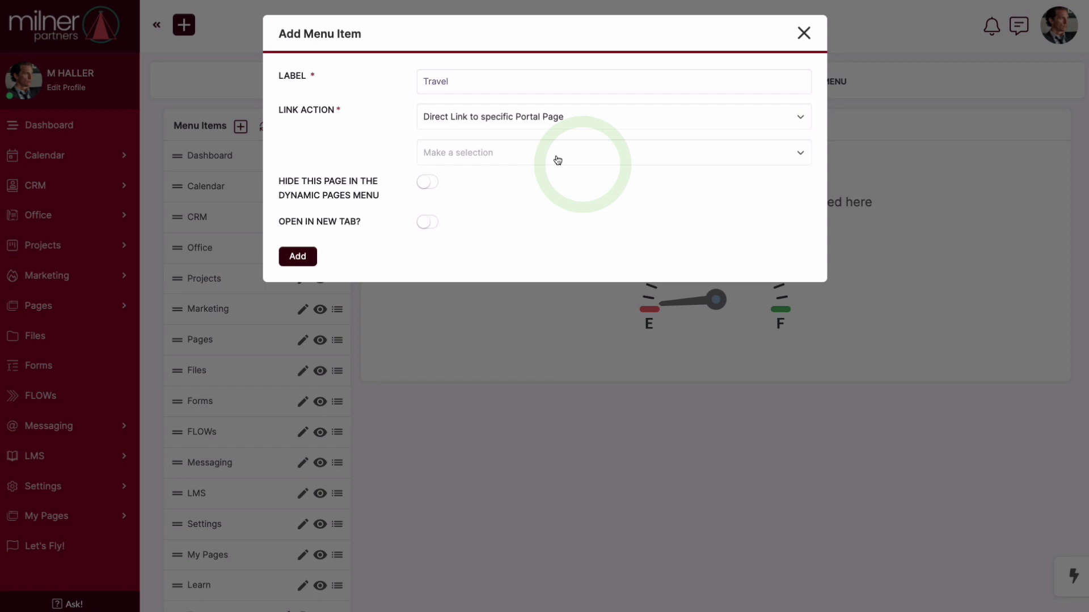
click(556, 153)
click(533, 275)
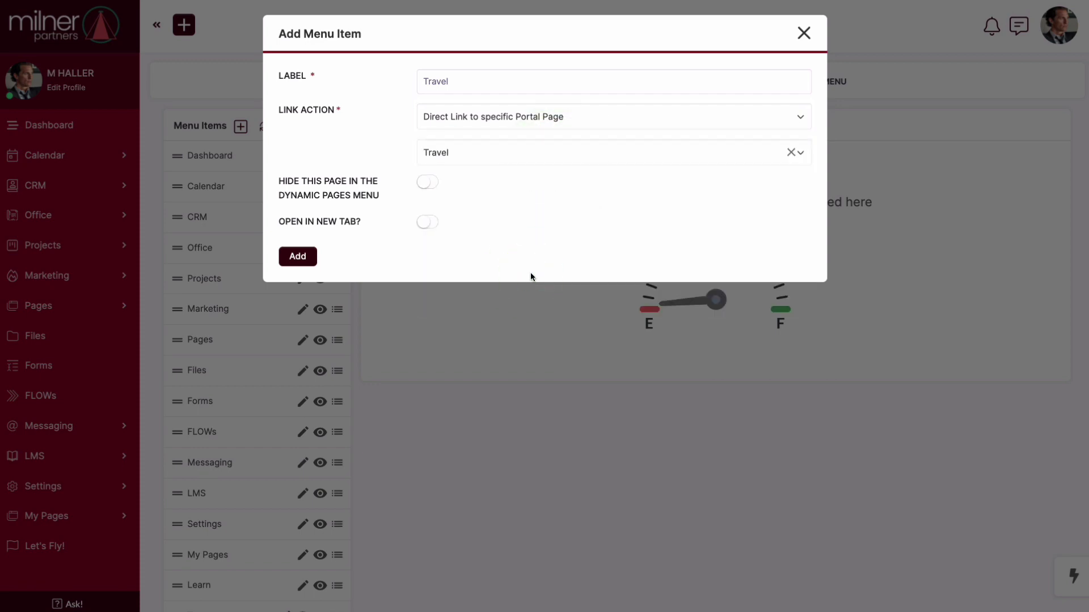
click(311, 257)
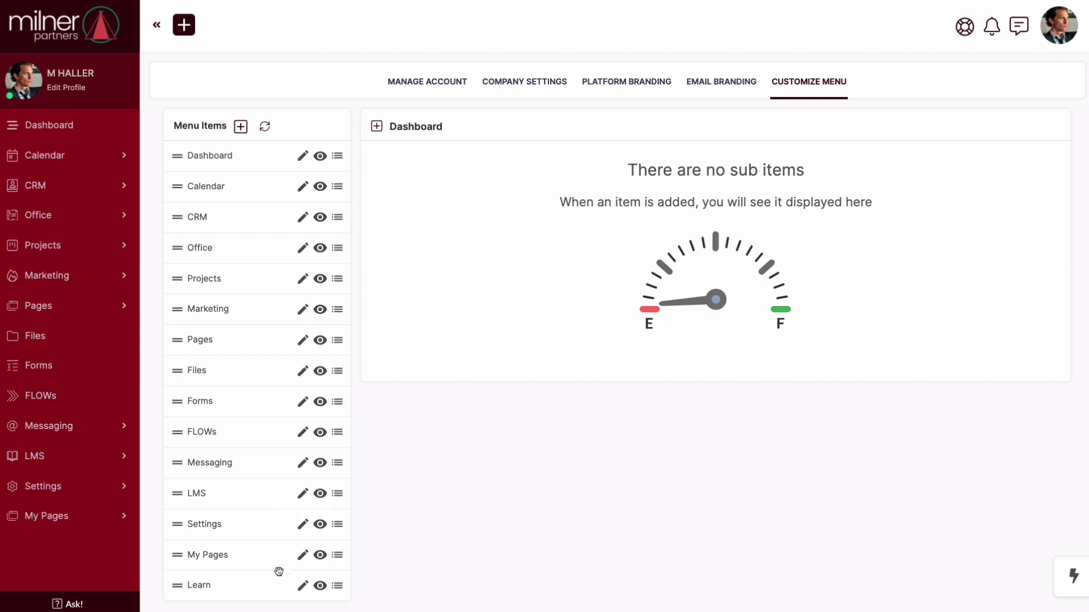
click(320, 555)
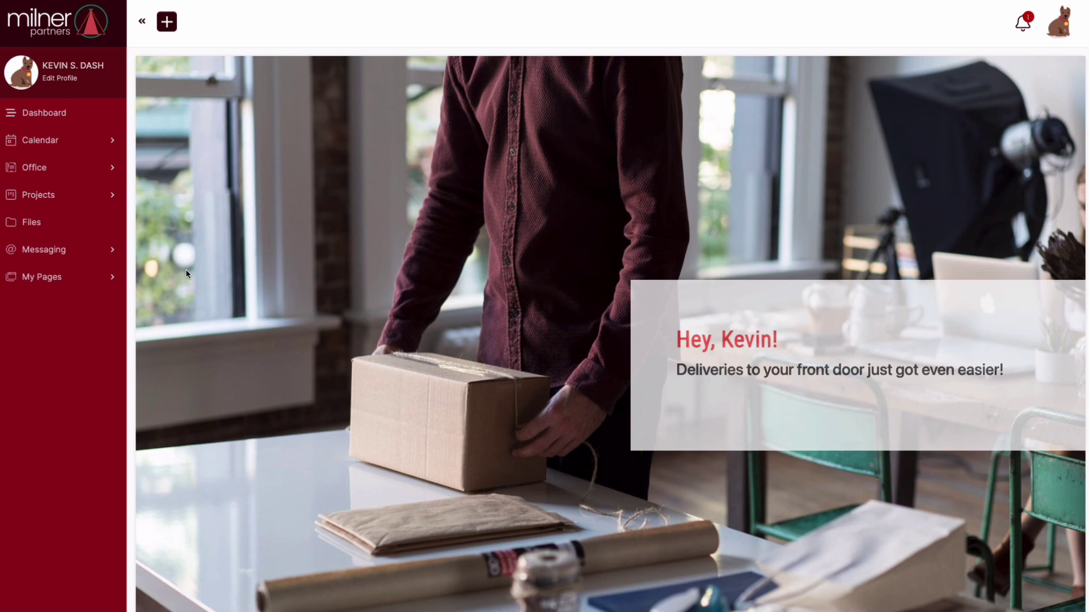
click(91, 280)
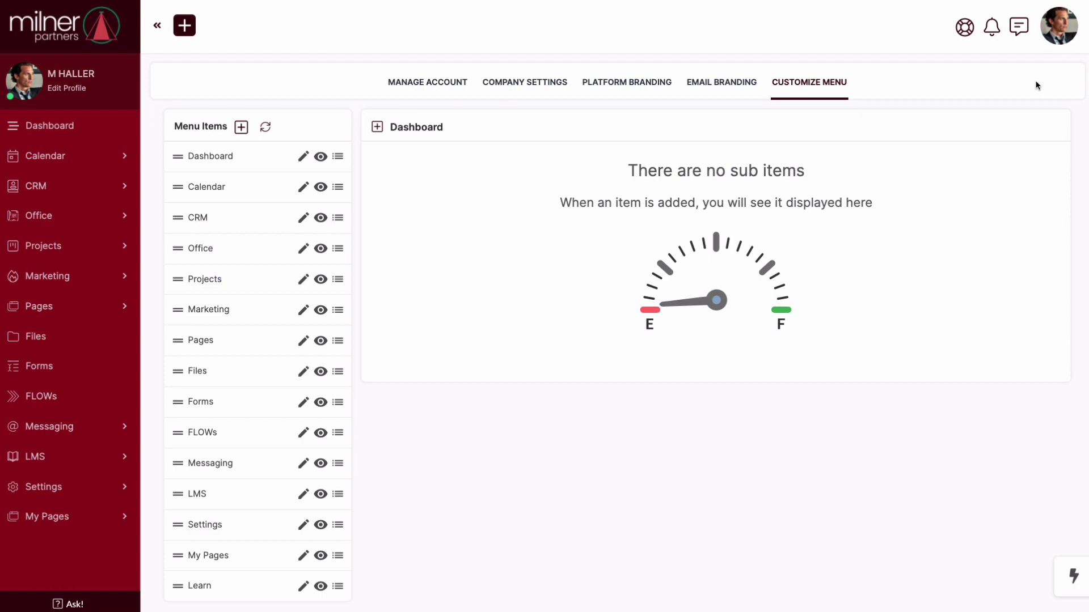
- In Categories > Portal Pages, drag WELCOME above LOGO DESIGN - START
click(1059, 40)
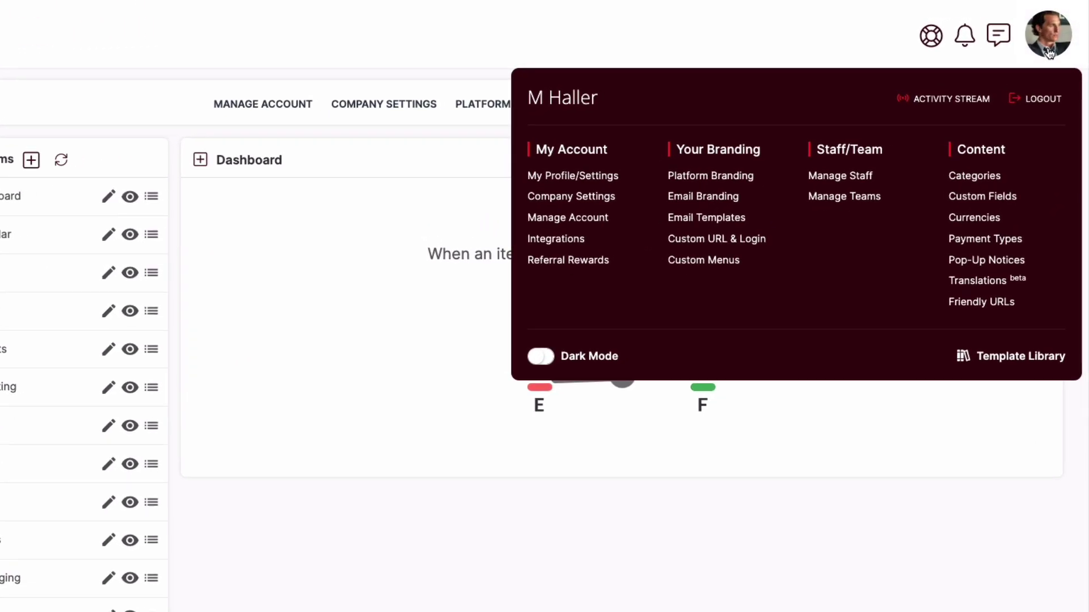
click(989, 175)
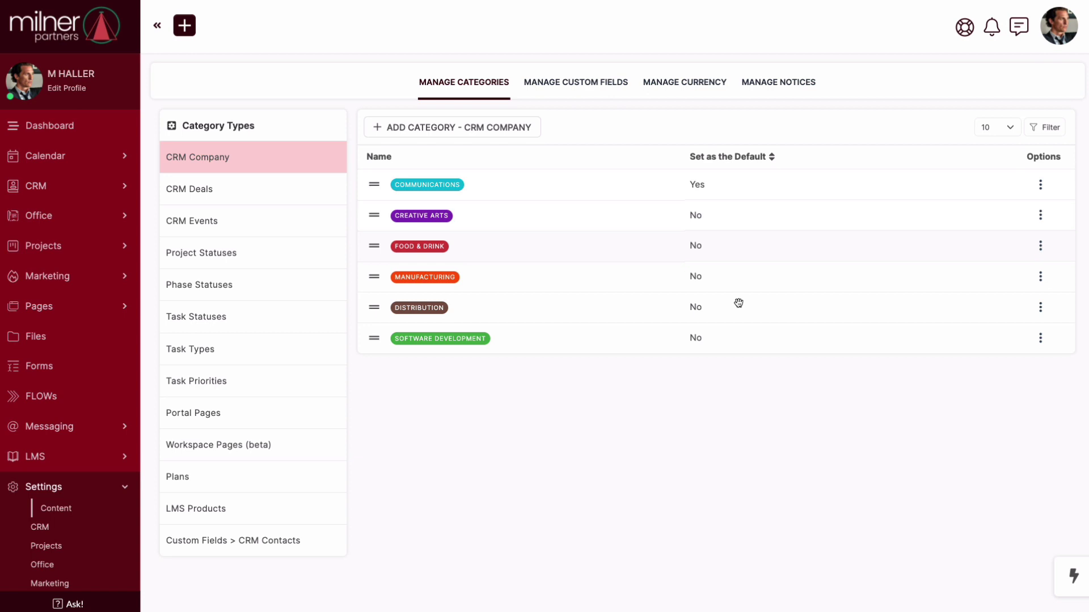
click(220, 415)
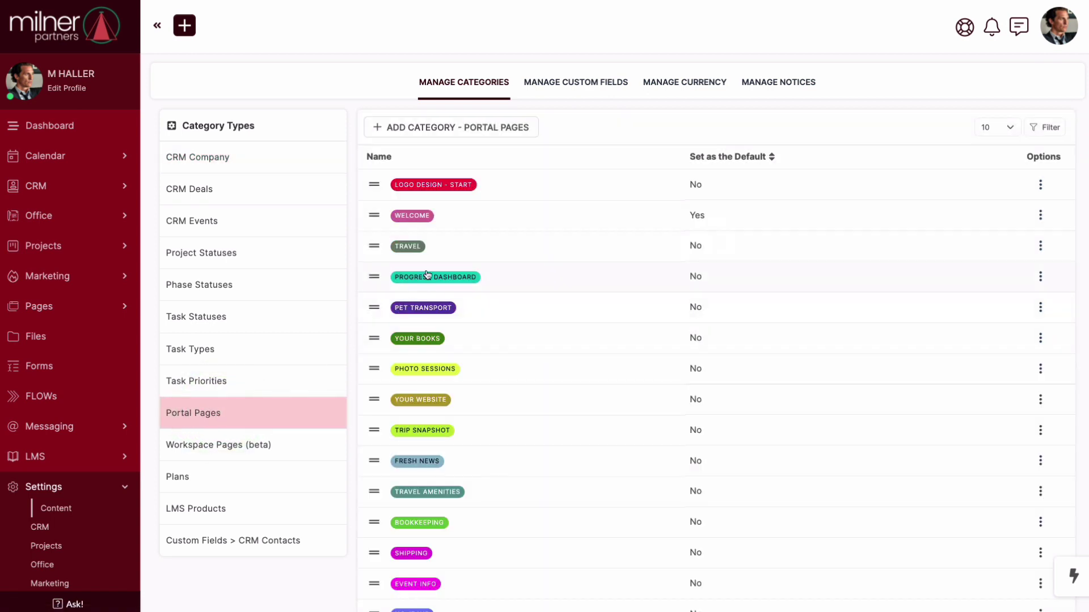
drag(380, 220, 387, 186)
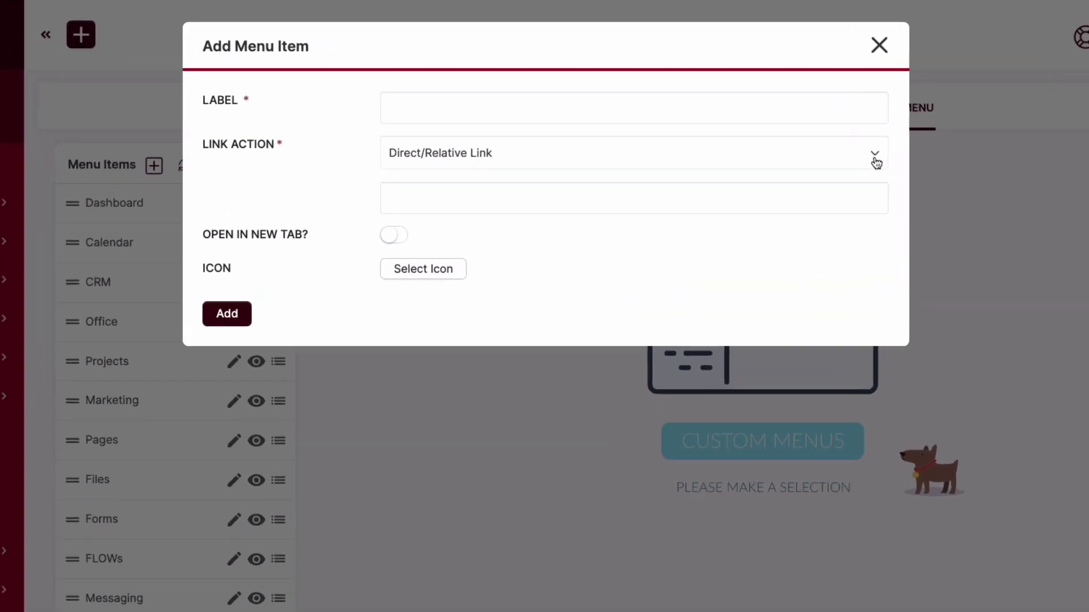
- Browse the Link Action dropdown's list of link types for the new menu item
click(875, 160)
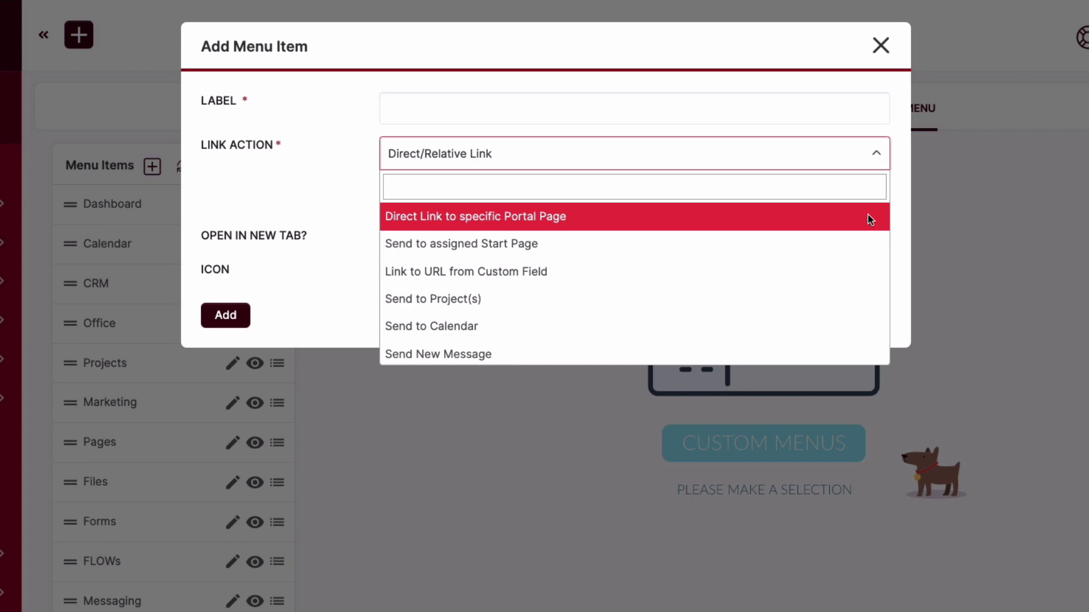
scroll(848, 221, down, 4)
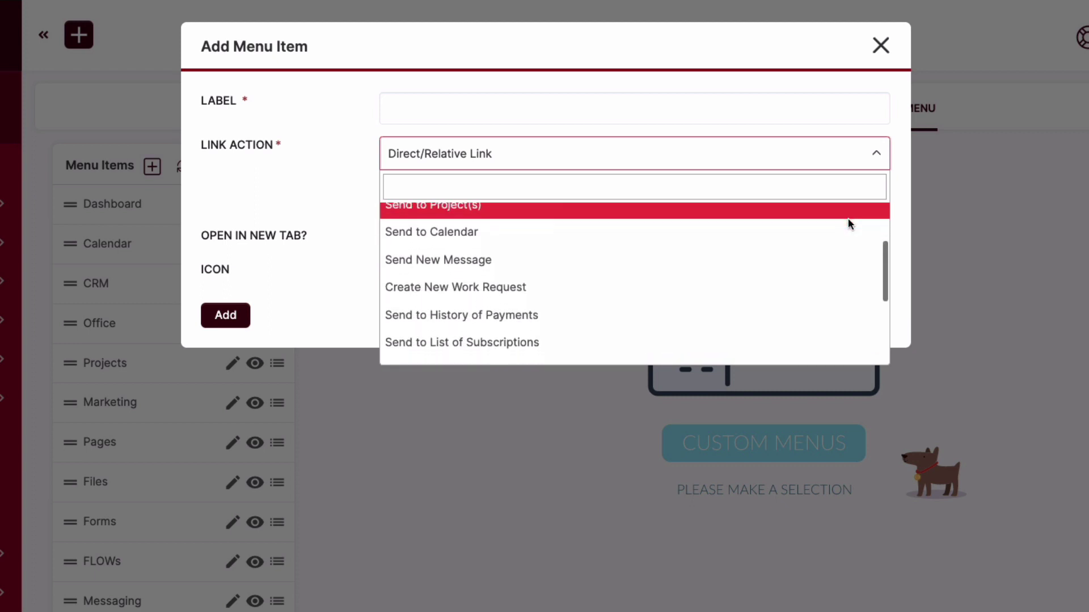
scroll(849, 219, down, 4)
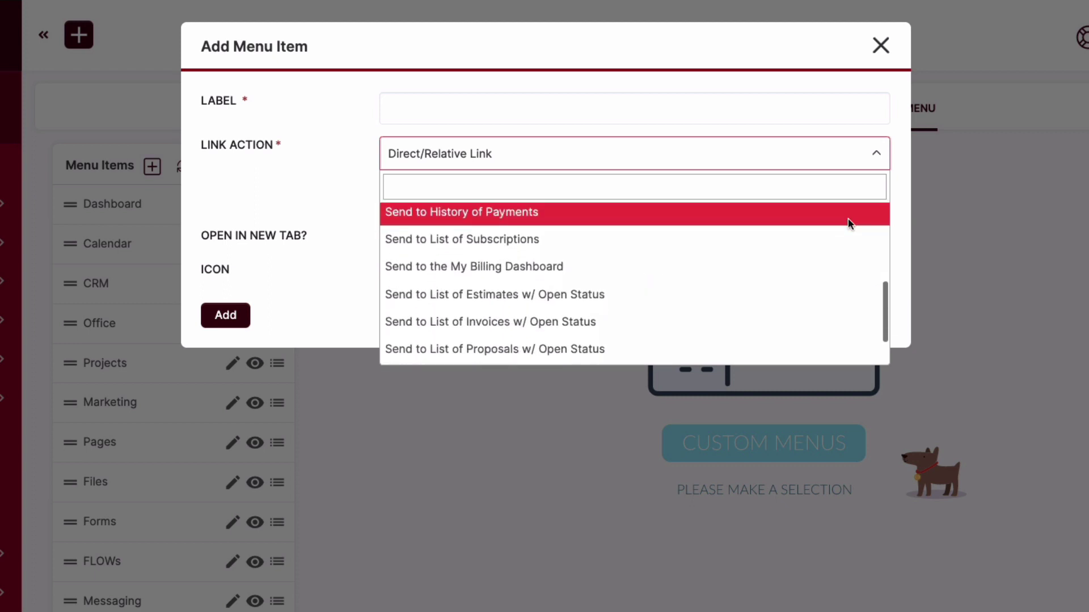
scroll(848, 219, down, 1)
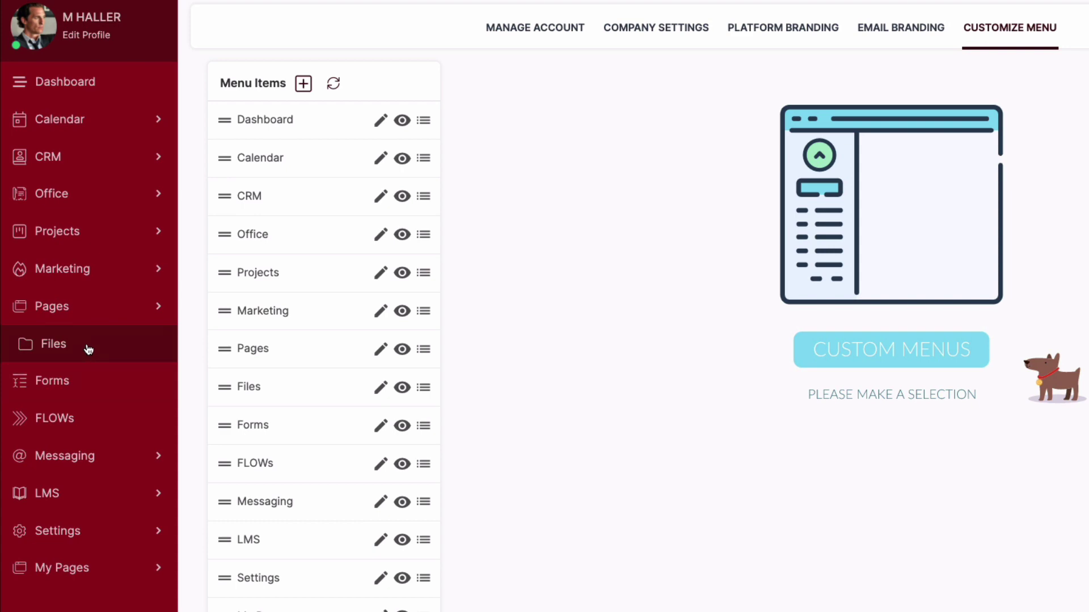
- Open the Files area from the sidebar
click(89, 348)
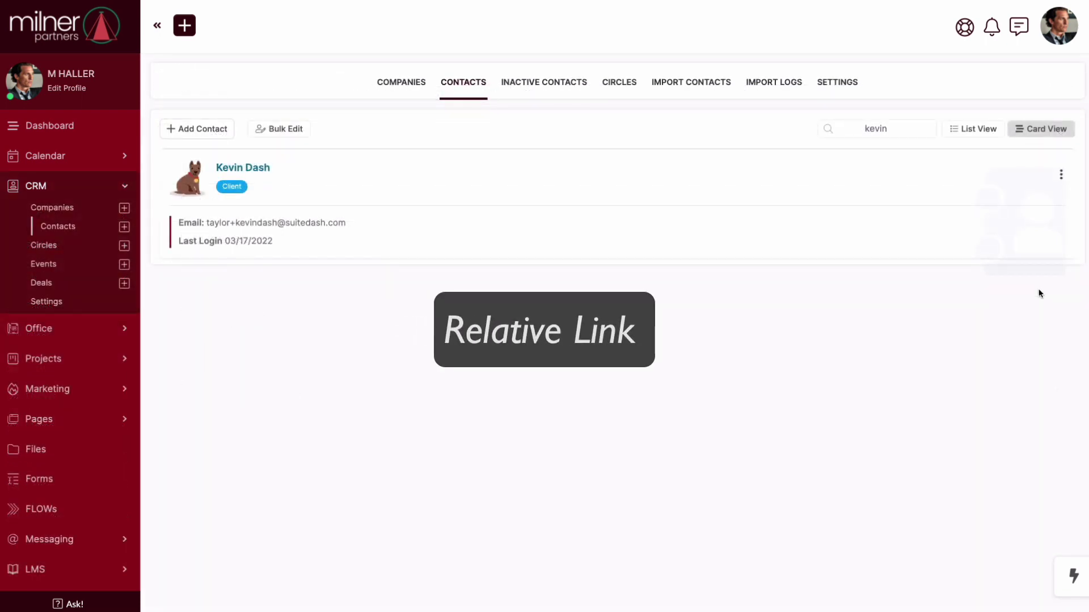
- Impersonate the client contact and open their Shared with me > Tax Documents folder
click(1060, 175)
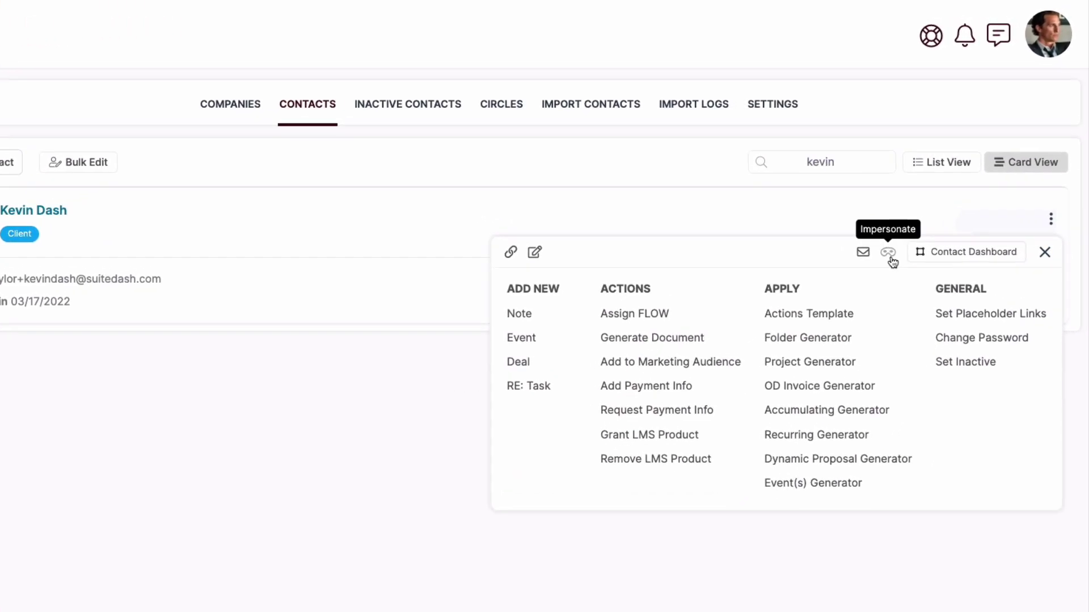
click(889, 255)
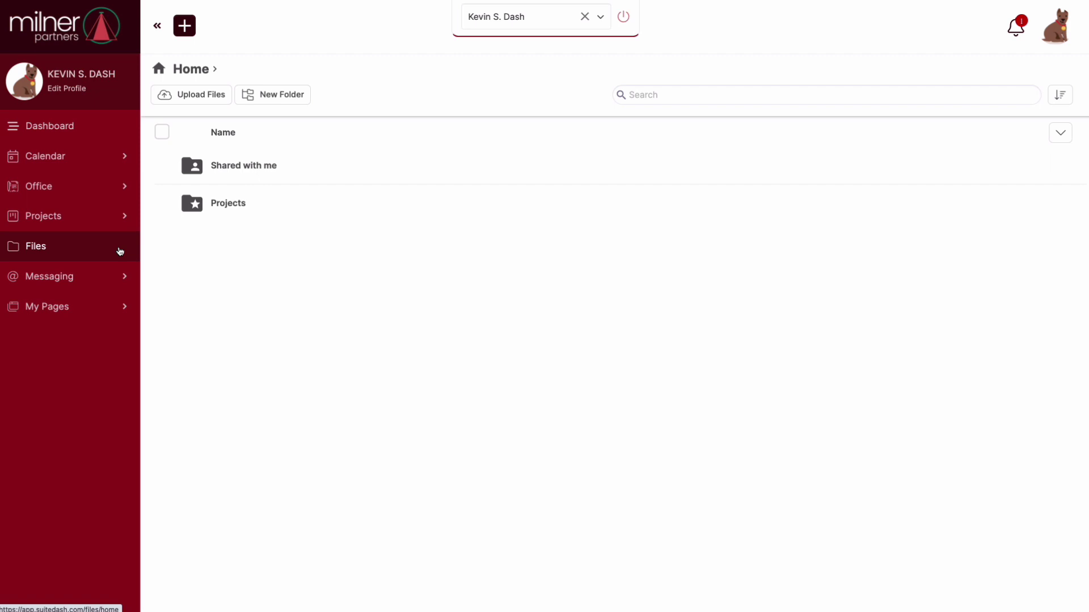
click(254, 173)
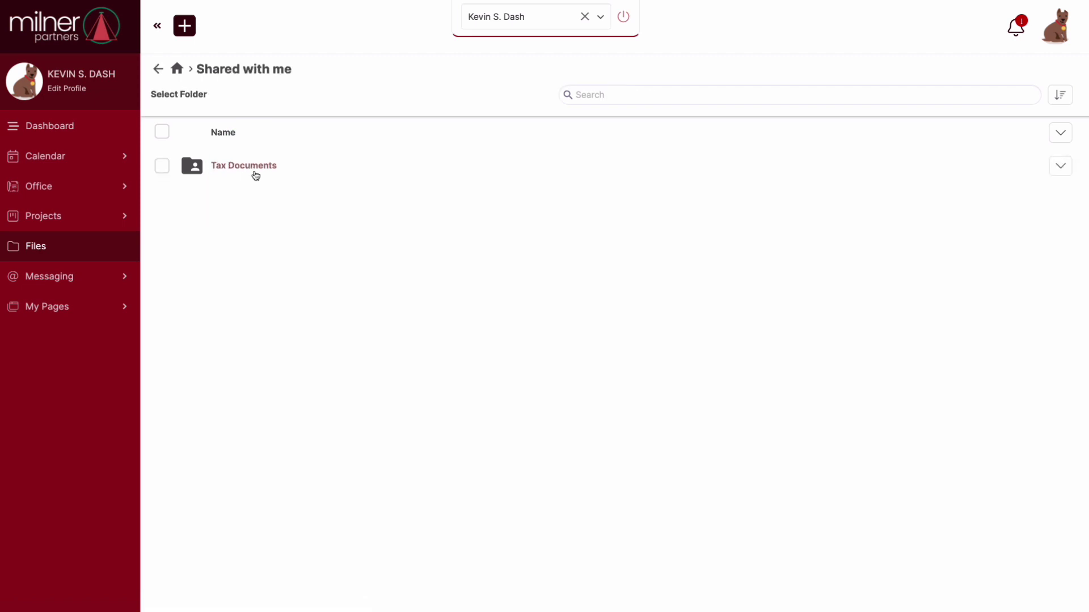
click(256, 176)
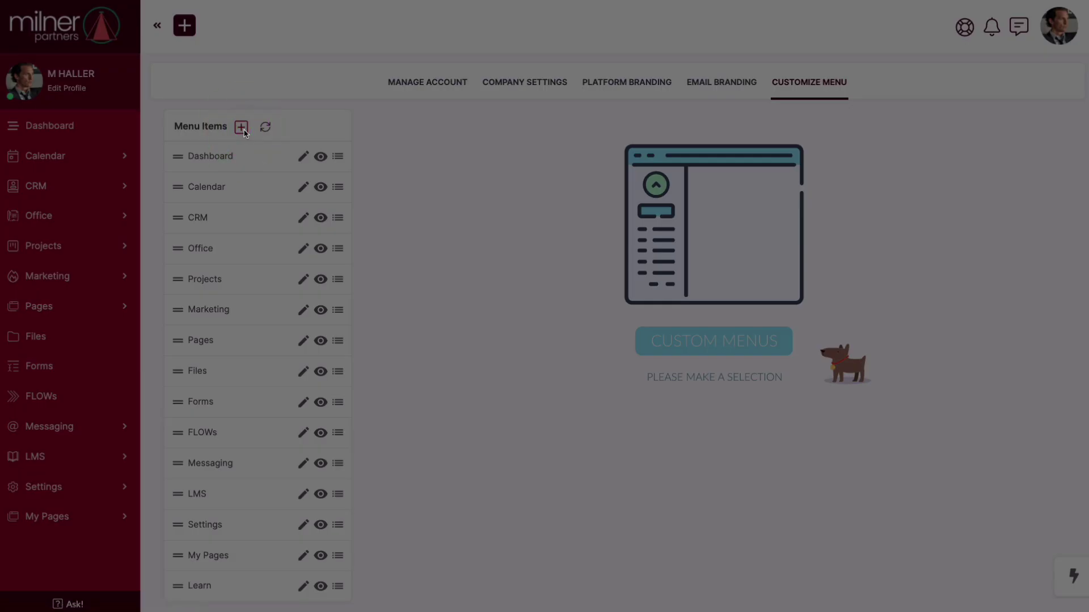
- Create a top-level 'Submit Documents' item pointing to /files/shares/Tax%20Documents, with a checkbox icon
click(243, 130)
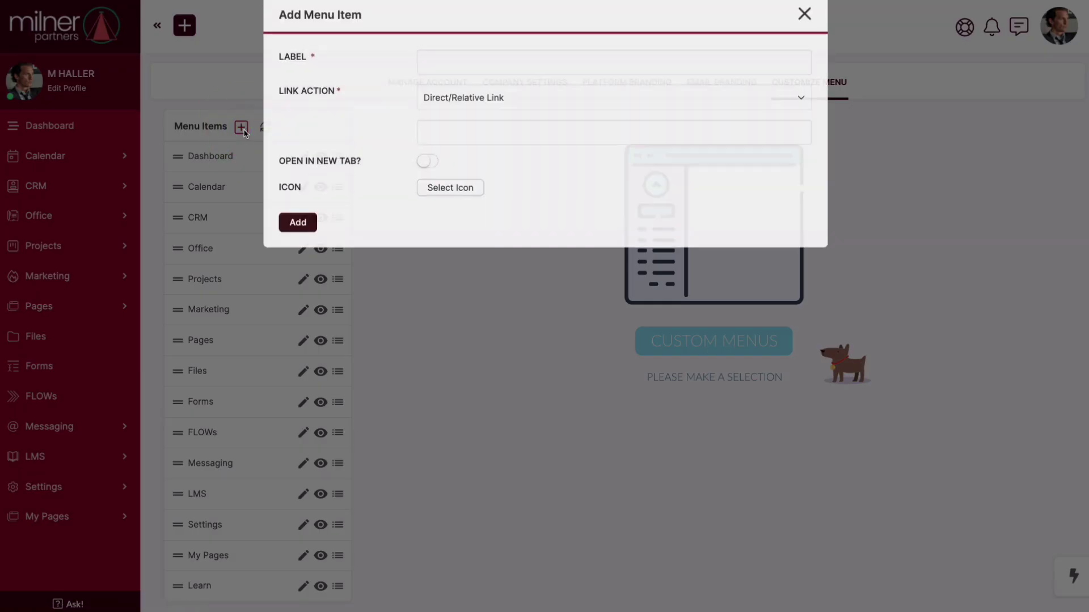
click(436, 84)
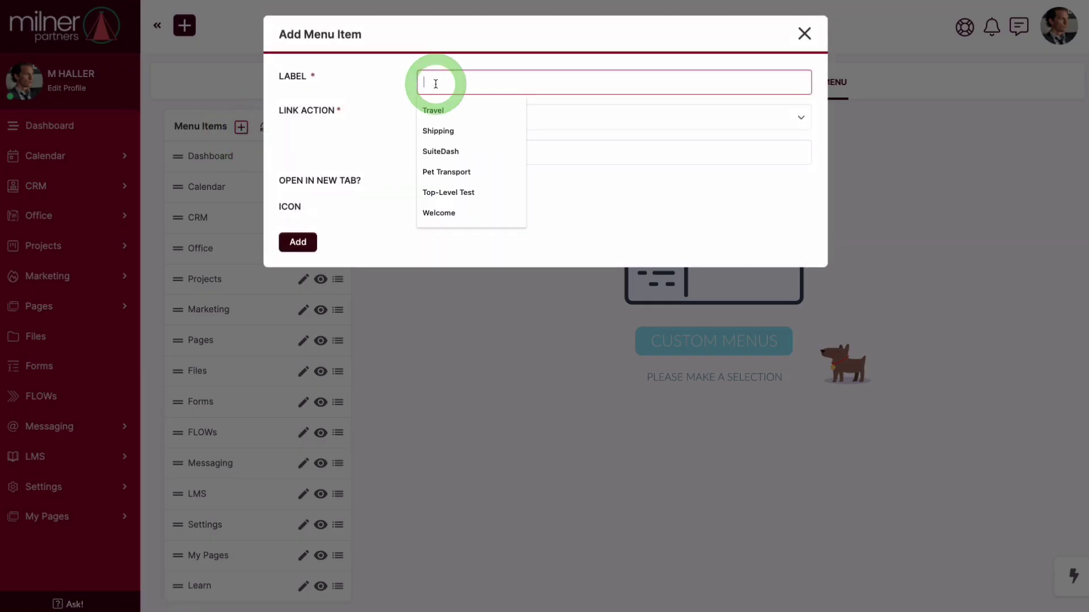
text(Submit Documents)
click(451, 110)
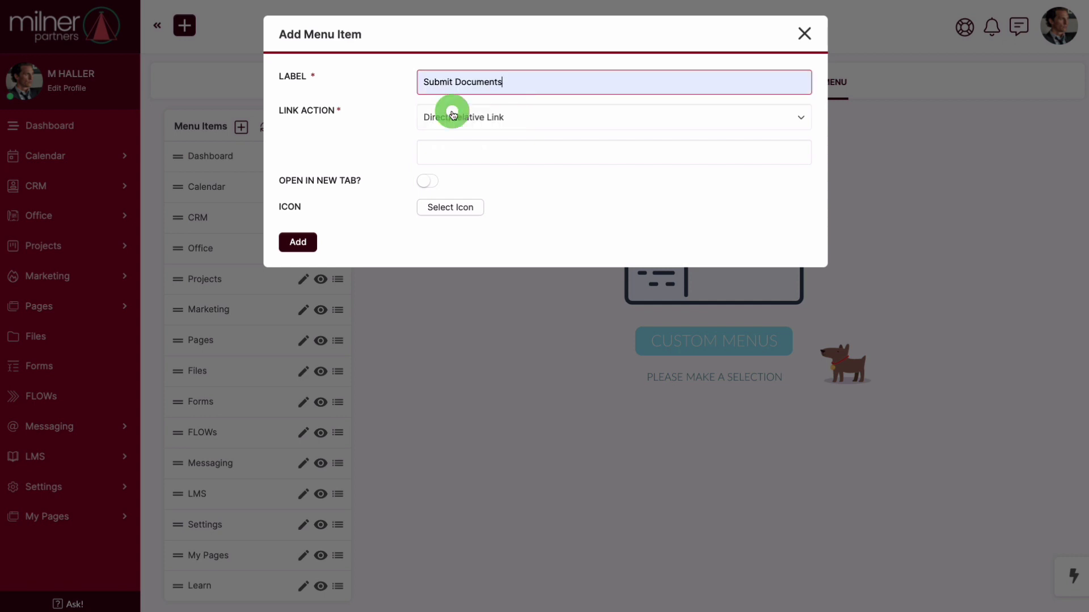
click(461, 154)
key(Down)
key(Down)
key(Return)
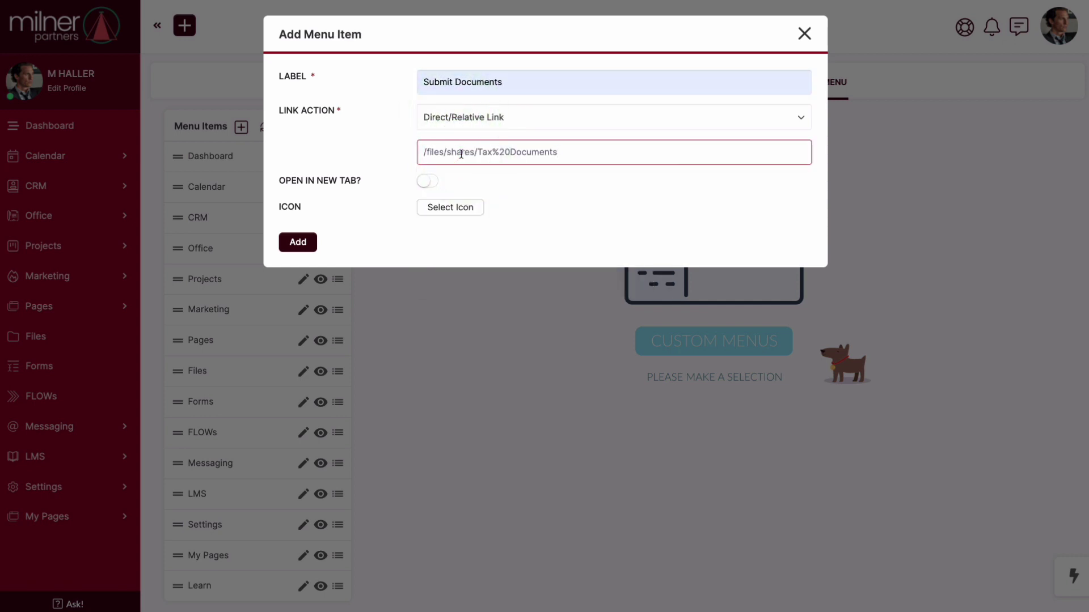
click(478, 208)
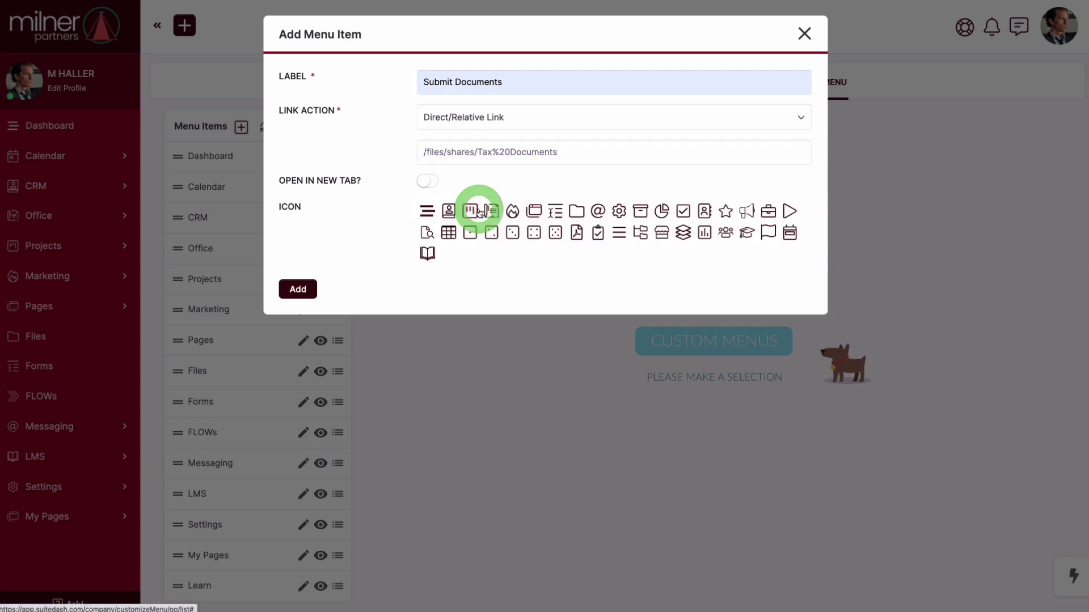
click(682, 211)
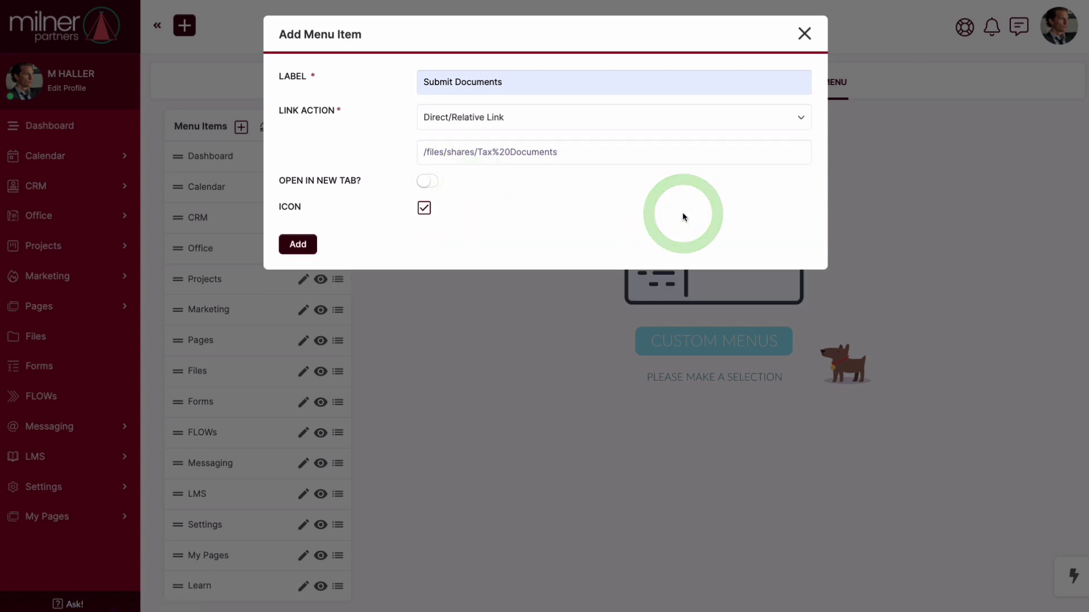
click(315, 245)
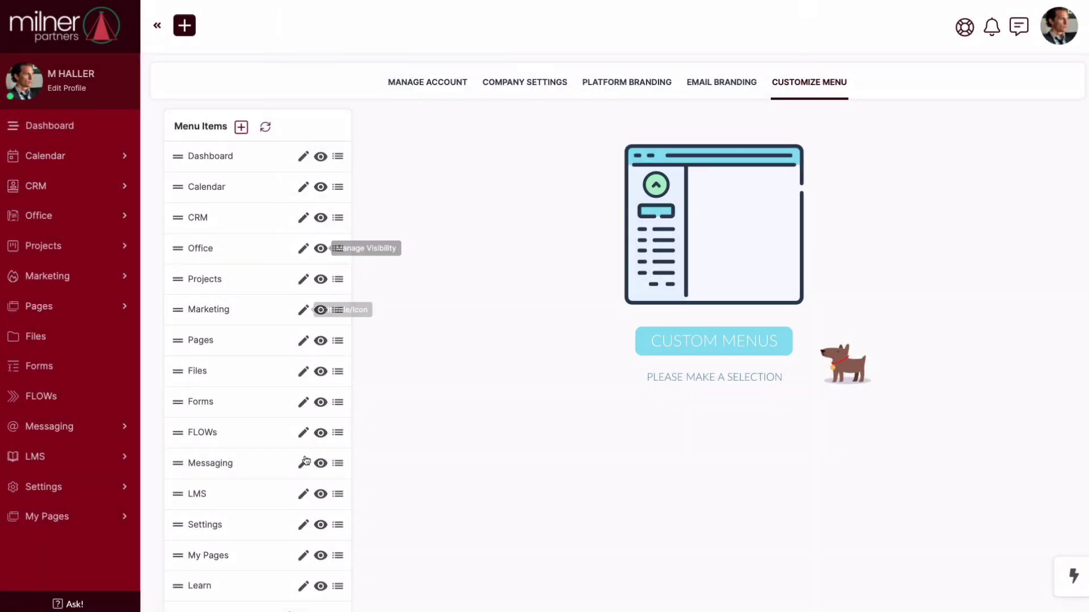
- Drag the Submit Documents row above Dashboard to the top of Menu Items
scroll(306, 462, down, 1)
drag(178, 580, 194, 165)
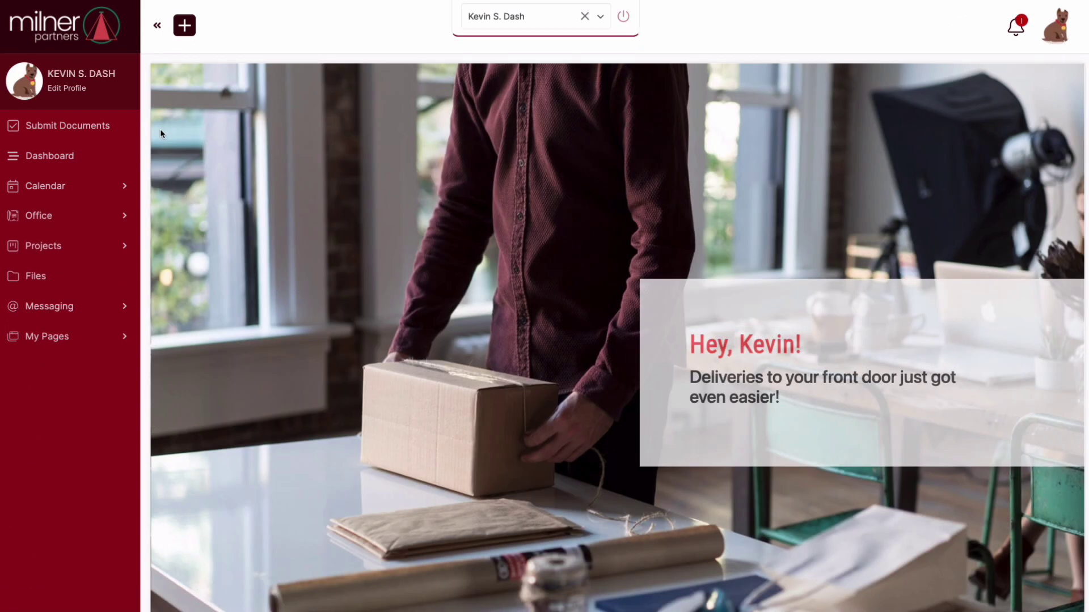
- In the client portal, follow the Submit Documents sidebar link to Tax Documents
click(116, 134)
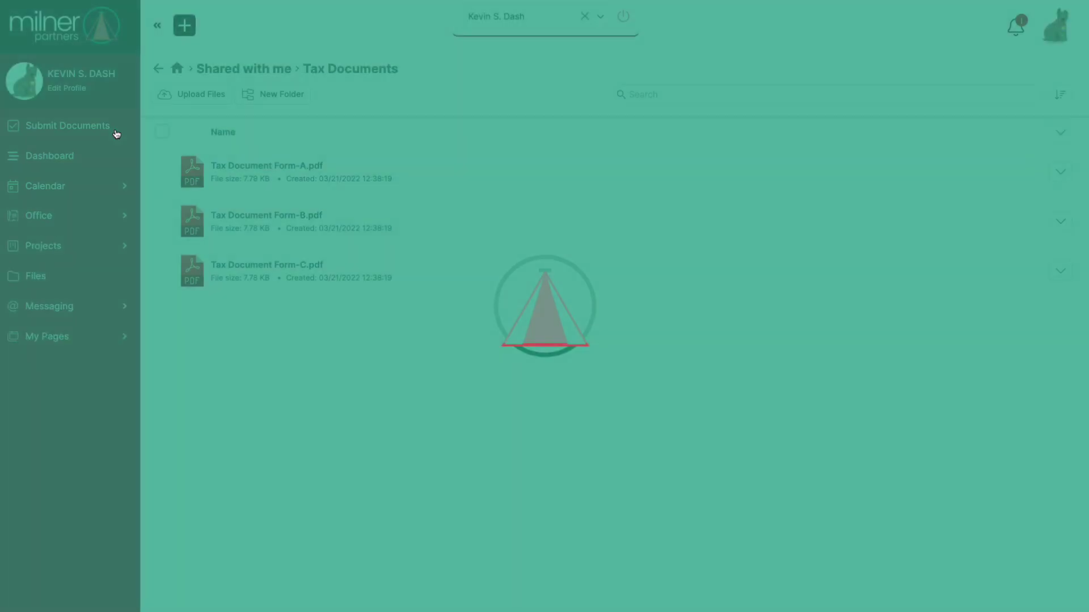